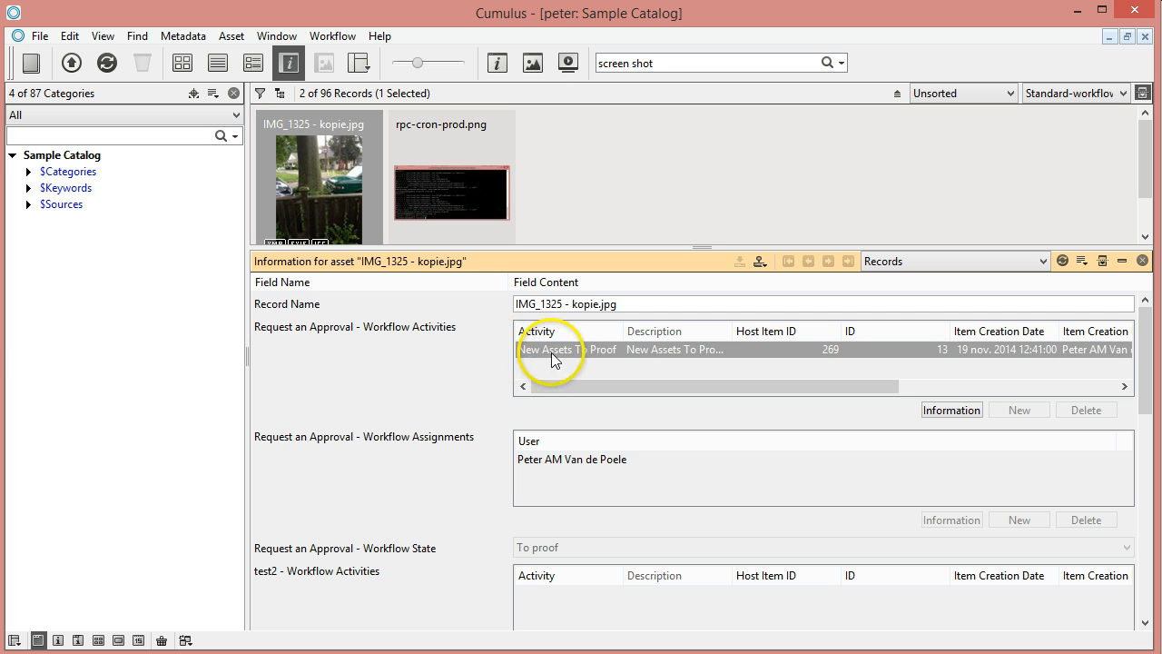
- Compare the approval workflow activities of IMG_1325 - kopie.jpg and rpc-cron-prod.png
{"action": "left_click", "coordinate": [551, 353]}
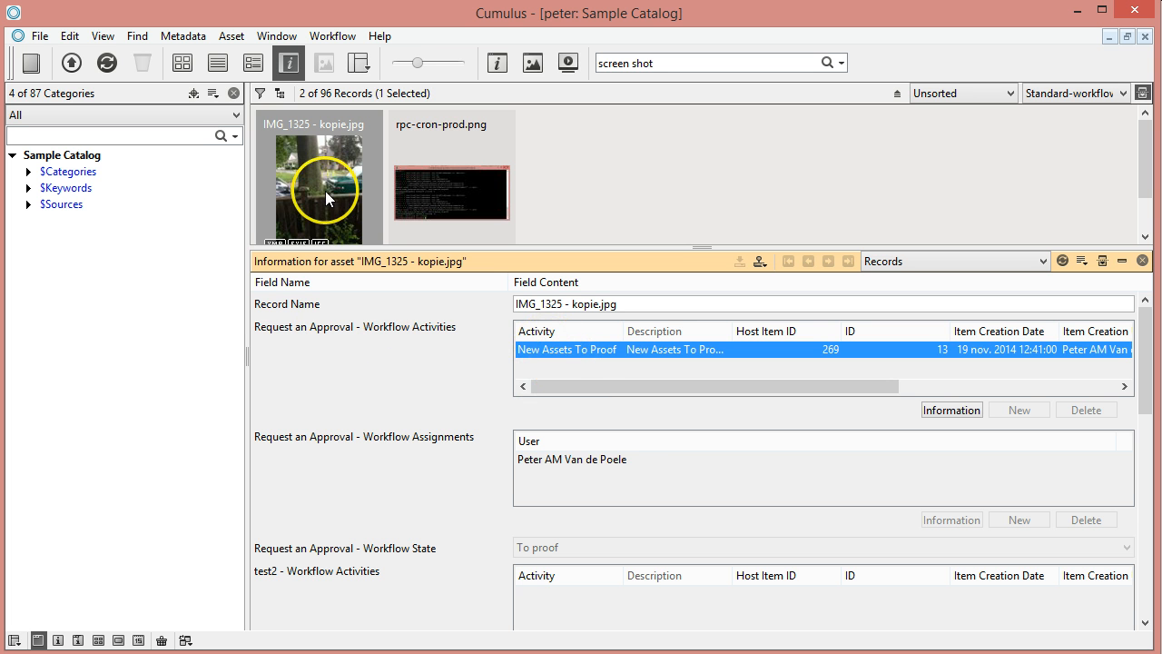
{"action": "left_click", "coordinate": [404, 193]}
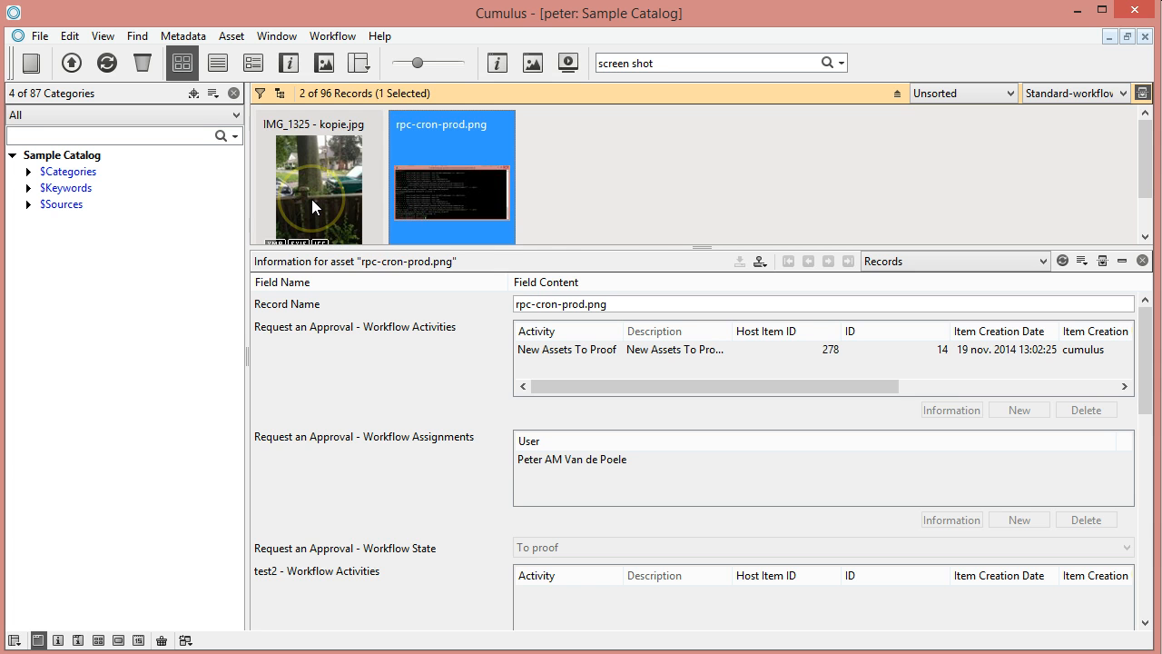
{"action": "left_click", "coordinate": [311, 199]}
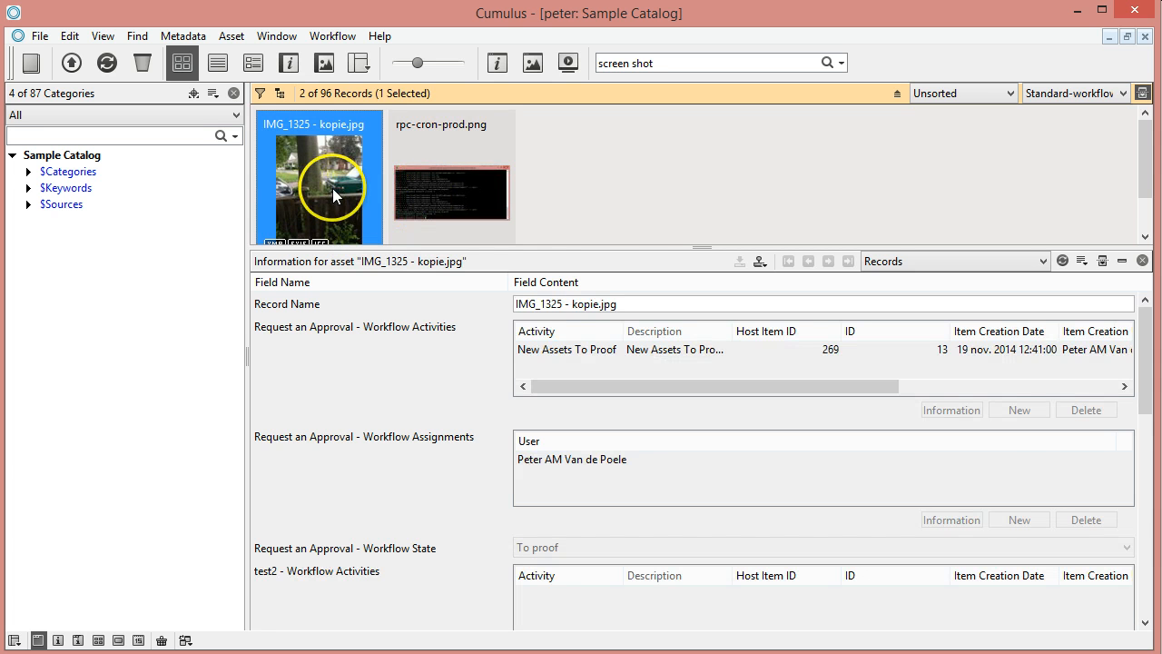
- Show all records of the Sample Catalog and review the approval workflow details of the last assets, going back to PICT0001.AVI
{"action": "left_click", "coordinate": [63, 156]}
{"action": "left_click_drag", "start_coordinate": [1142, 120], "coordinate": [1142, 223]}
{"action": "left_click", "coordinate": [1018, 209]}
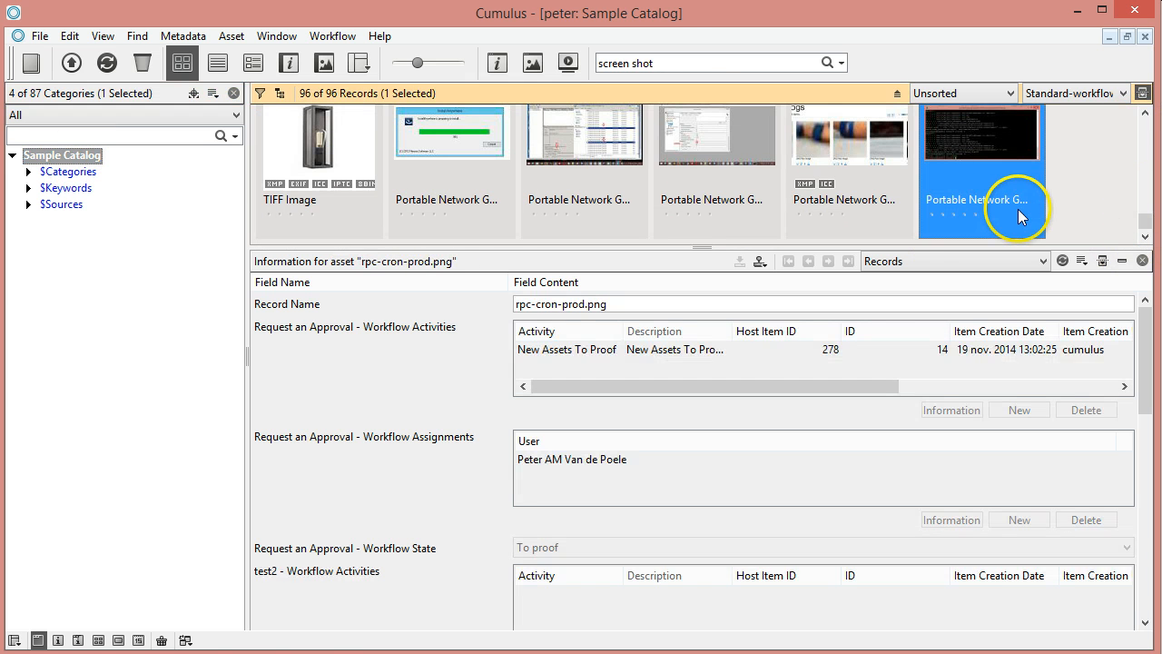
{"action": "key", "text": "Left"}
{"action": "key", "text": "Left"}
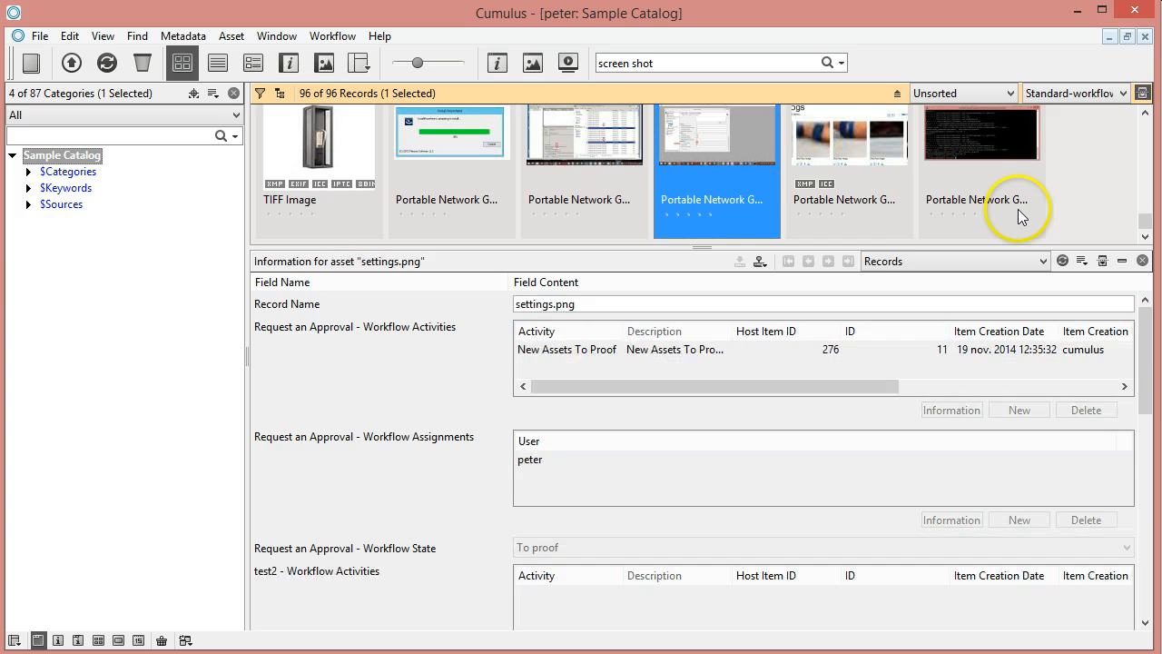
{"action": "key", "text": "Left"}
{"action": "key", "text": "Left"}
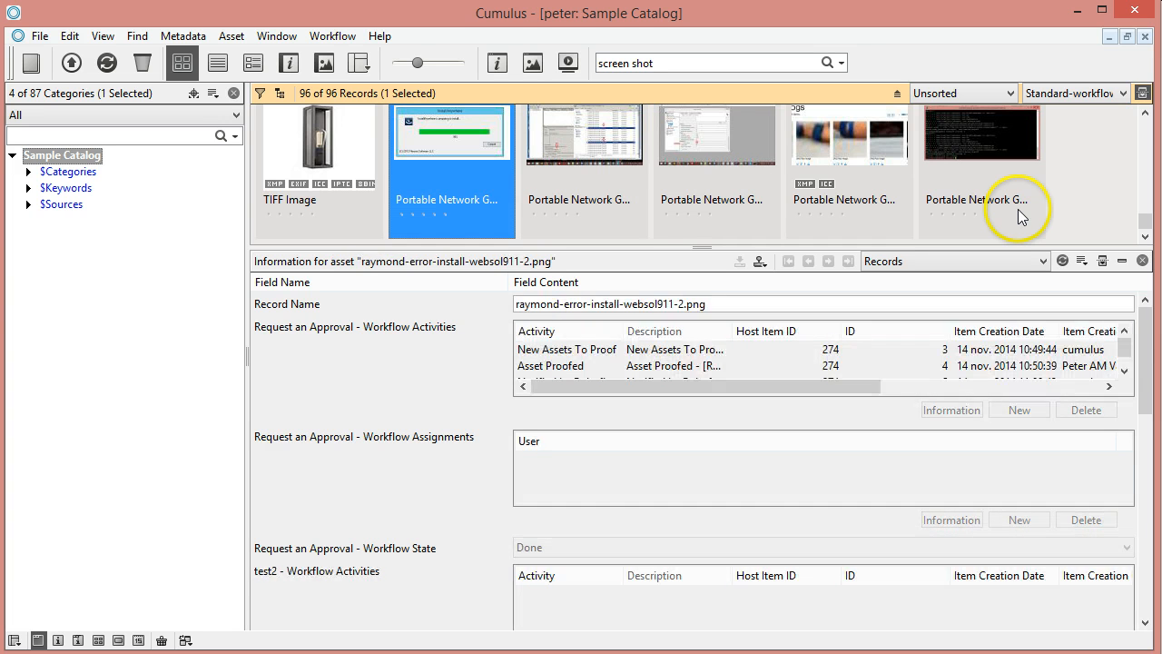
{"action": "key", "text": "Left"}
{"action": "key", "text": "Left"}
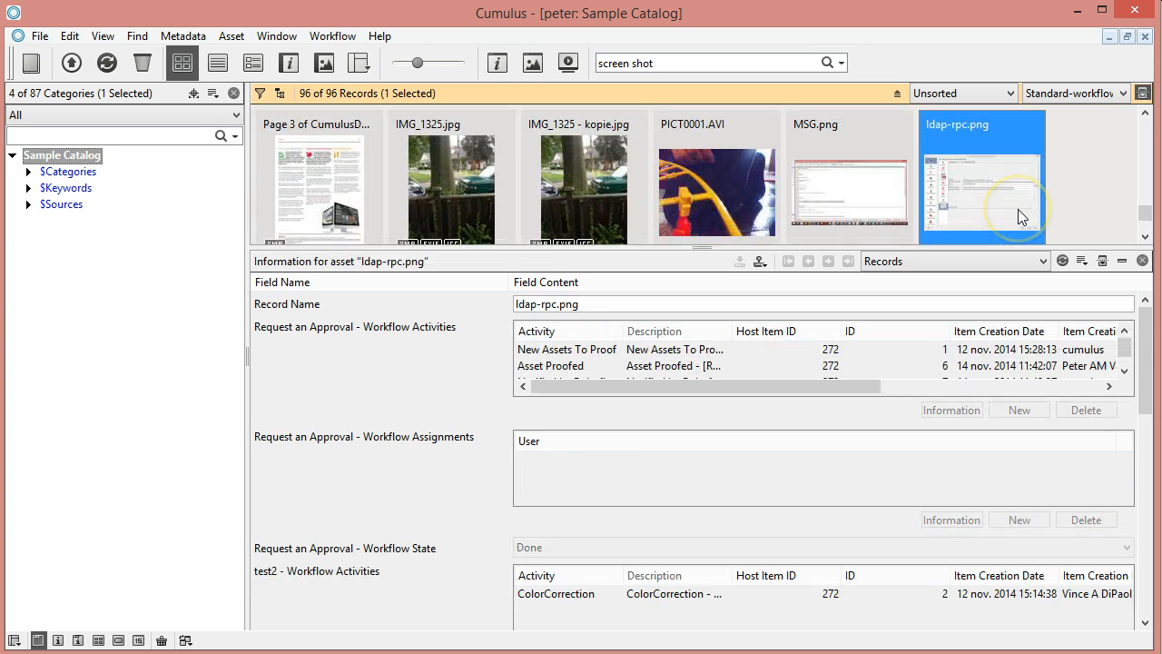
{"action": "key", "text": "Left"}
{"action": "key", "text": "Left"}
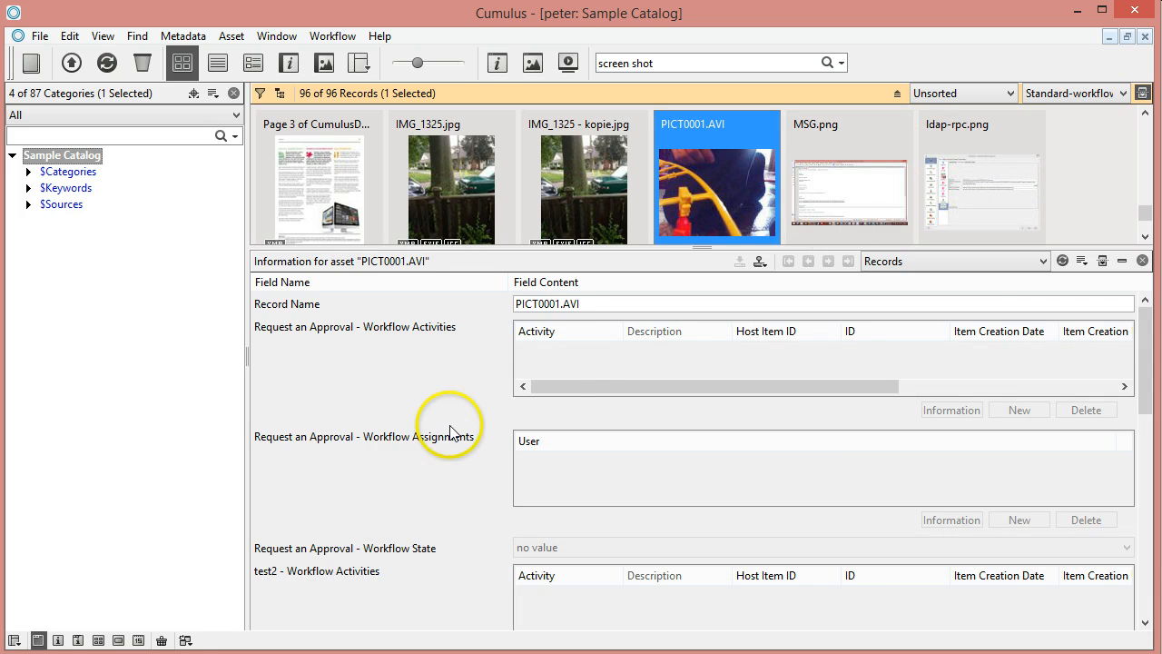
- Switch to the Cumulus Server Console in Firefox and examine the Cumulus query parameter of the hotcollection-report-on-activities workflow
{"action": "mouse_move", "coordinate": [63, 653]}
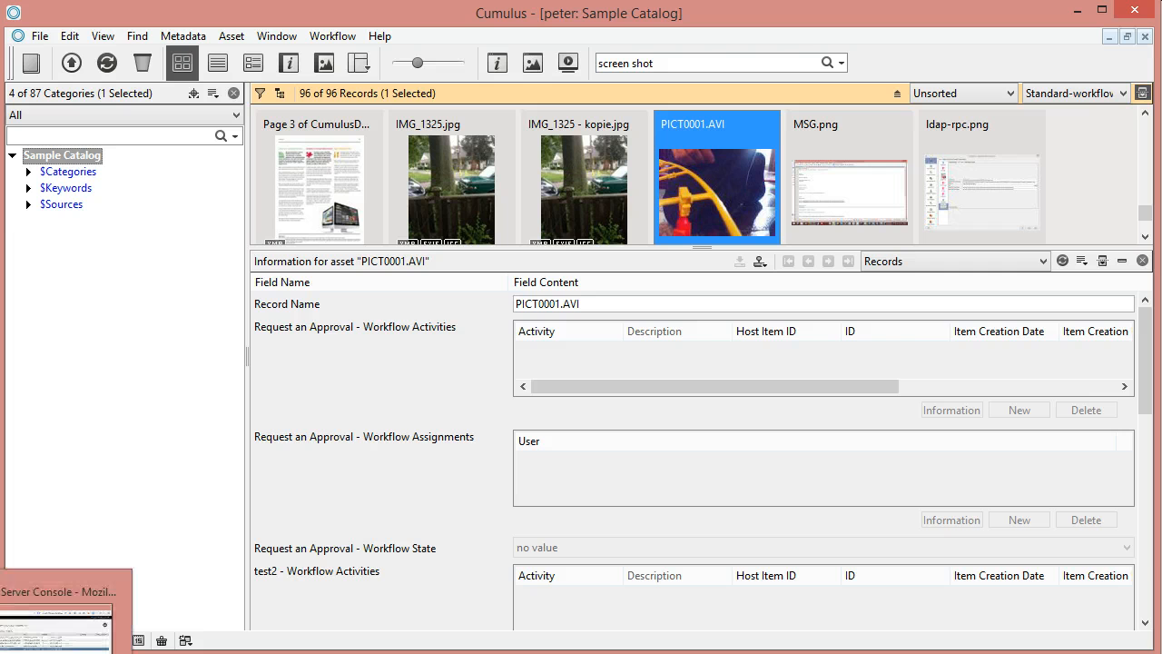
{"action": "left_click", "coordinate": [56, 626]}
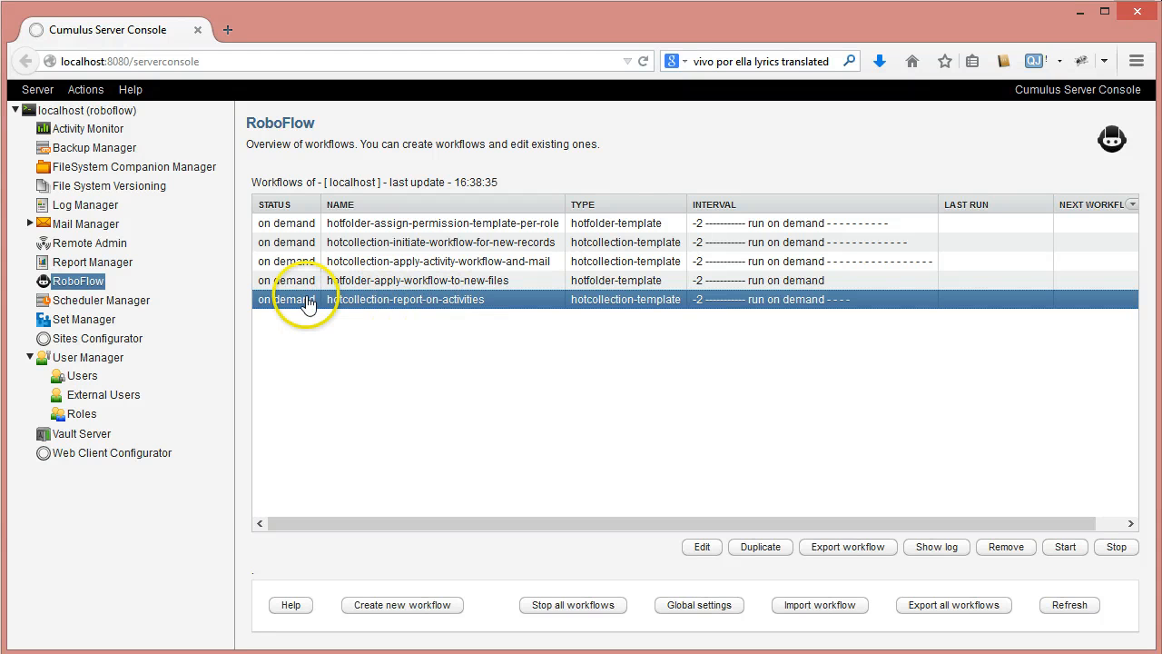
{"action": "left_click", "coordinate": [702, 547]}
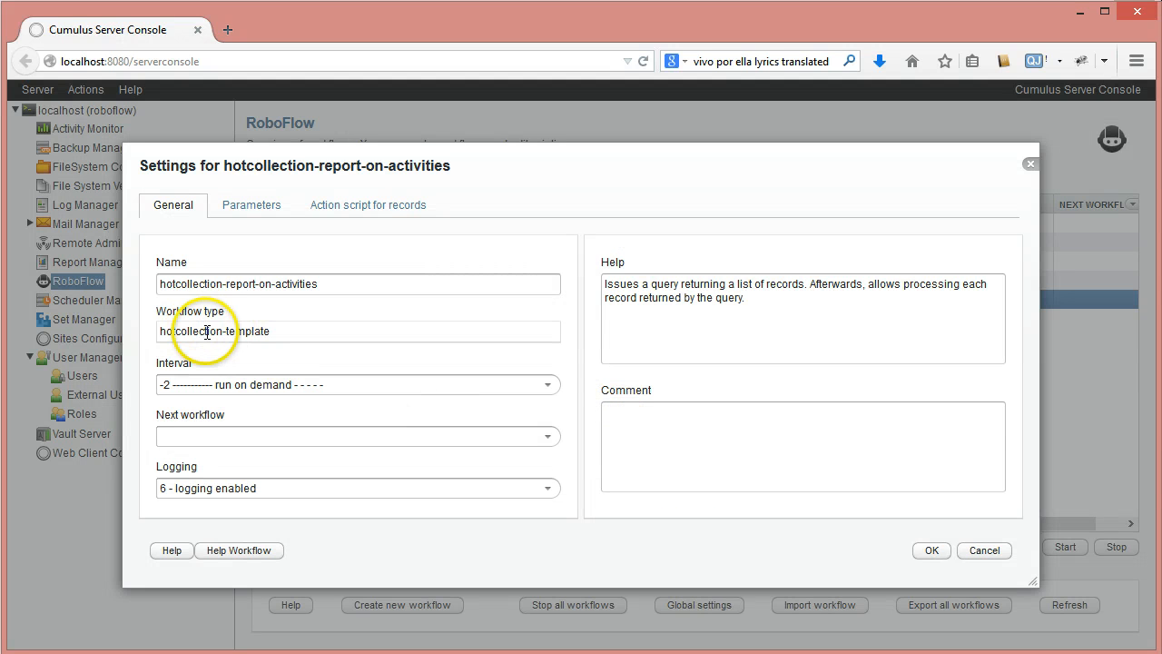
{"action": "left_click", "coordinate": [255, 205]}
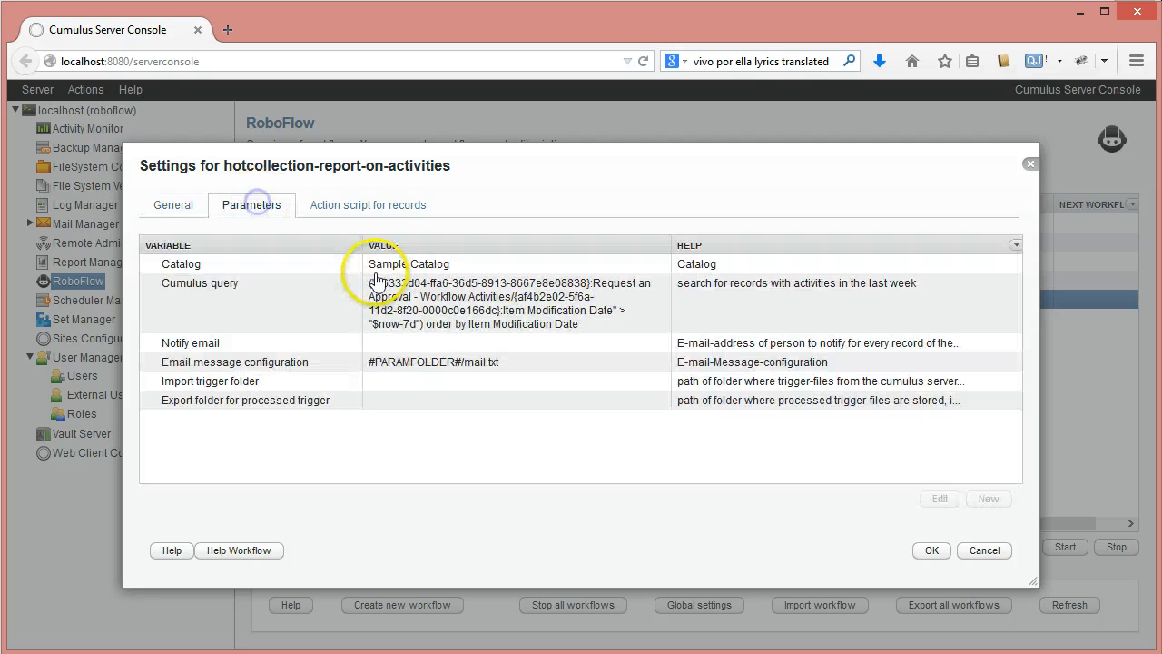
{"action": "left_click", "coordinate": [450, 288]}
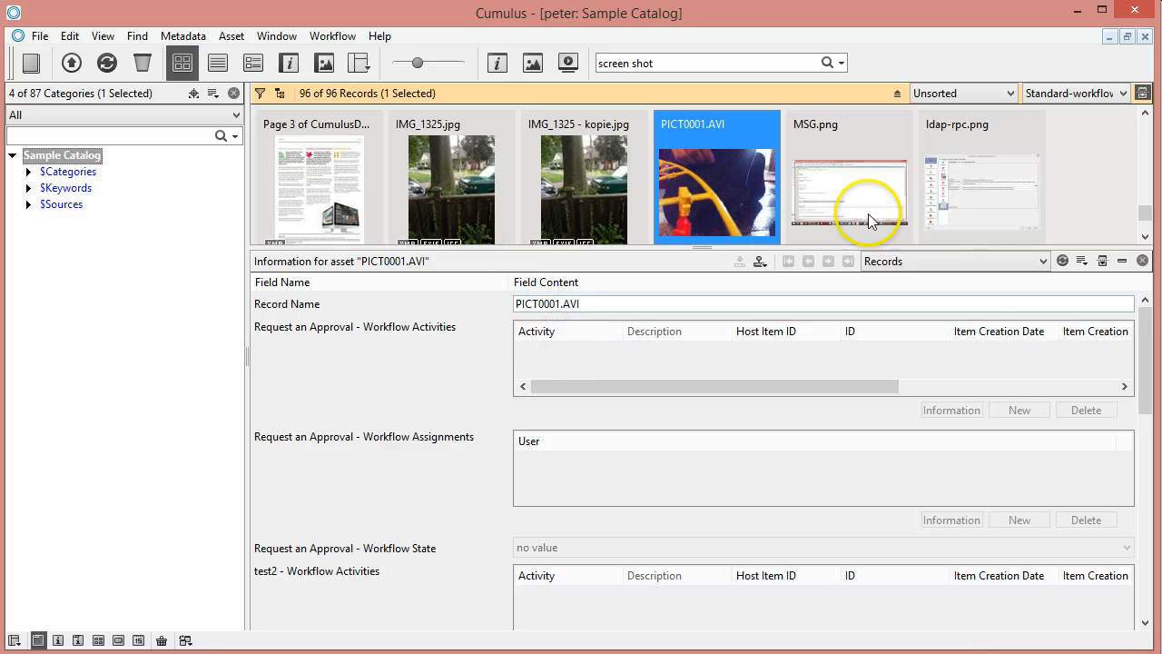
- In the Cumulus client, examine the approval workflow activities of ldap-rpc.png across all columns, including modification date and workflow state
{"action": "left_click", "coordinate": [867, 214]}
{"action": "left_click", "coordinate": [994, 210]}
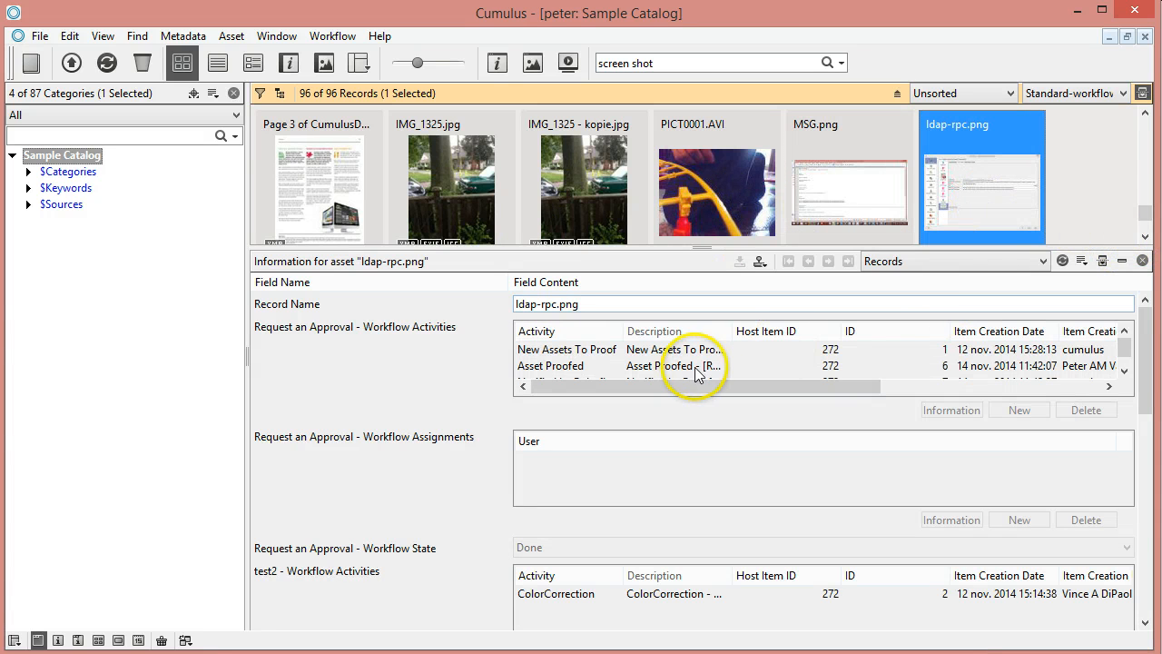
{"action": "left_click", "coordinate": [980, 351]}
{"action": "left_click_drag", "start_coordinate": [856, 385], "coordinate": [1056, 397]}
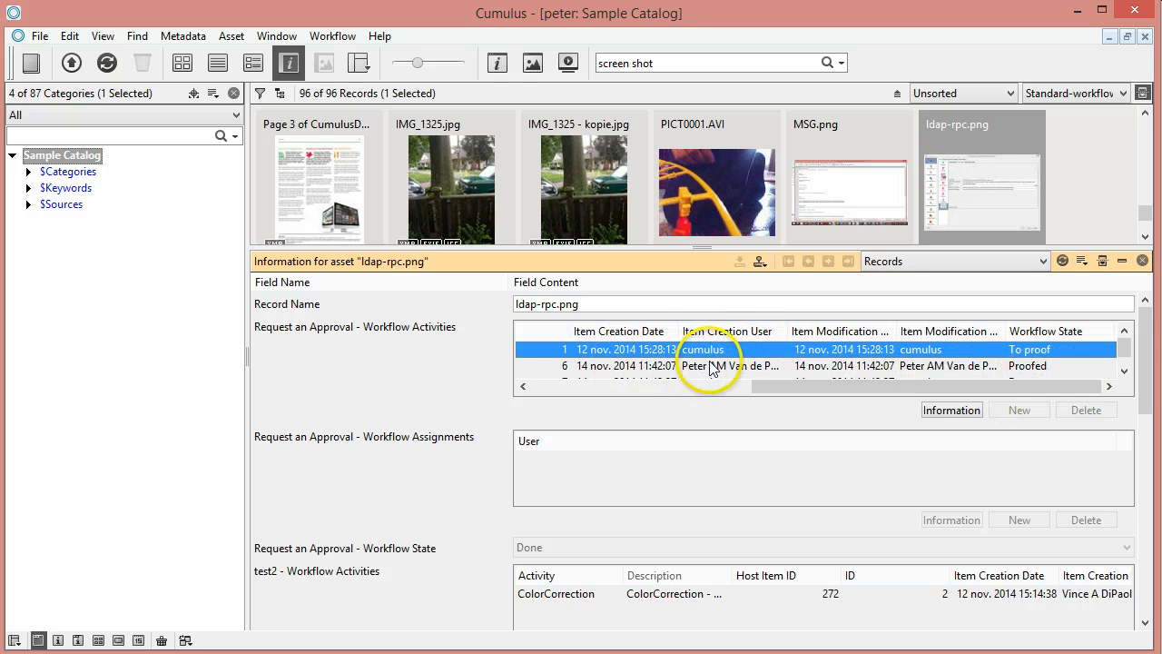
{"action": "left_click", "coordinate": [770, 392]}
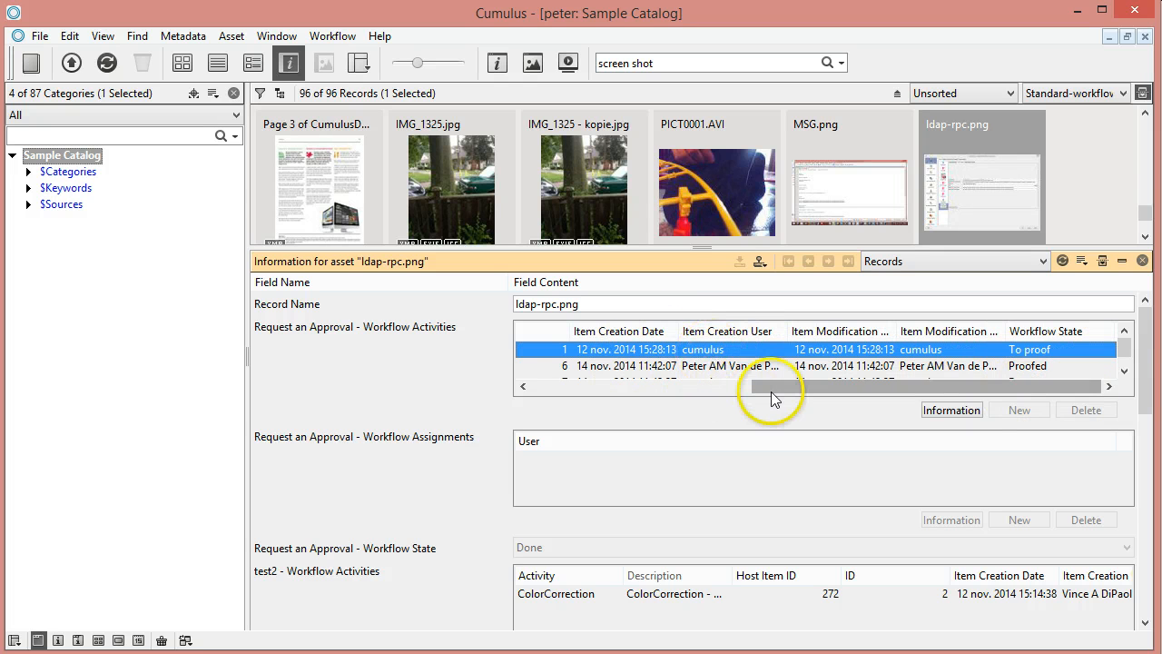
{"action": "left_click_drag", "start_coordinate": [775, 392], "coordinate": [426, 397]}
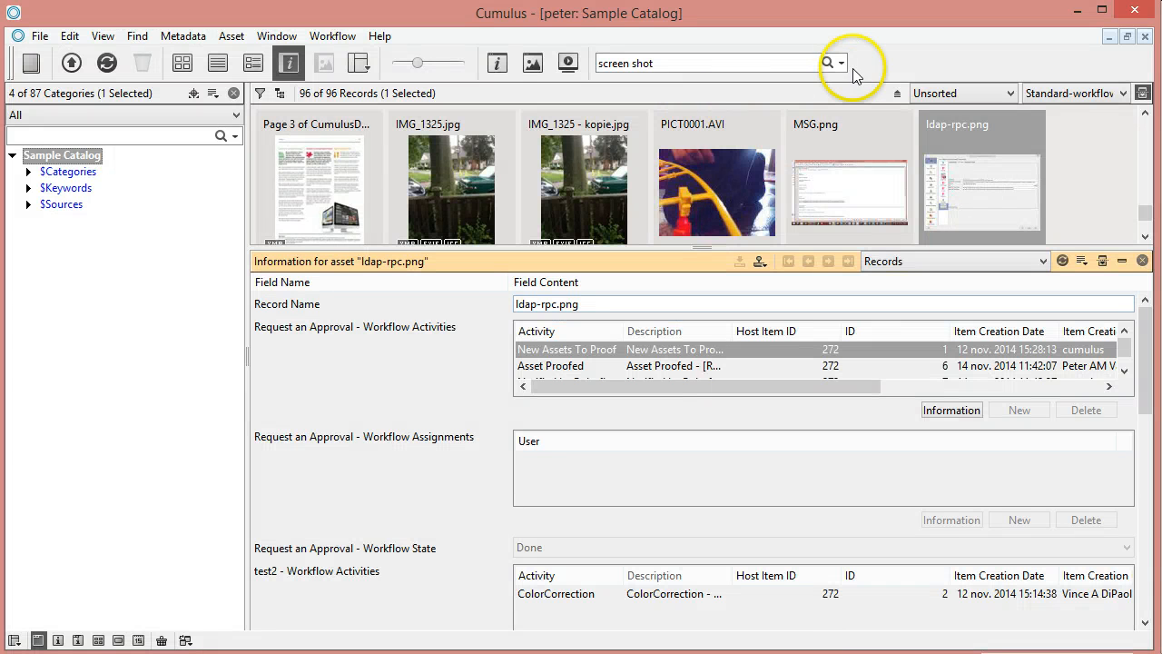
- Open the advanced record search for the Sample Catalog, clear the existing query expression and return to simple mode
{"action": "left_click", "coordinate": [842, 62]}
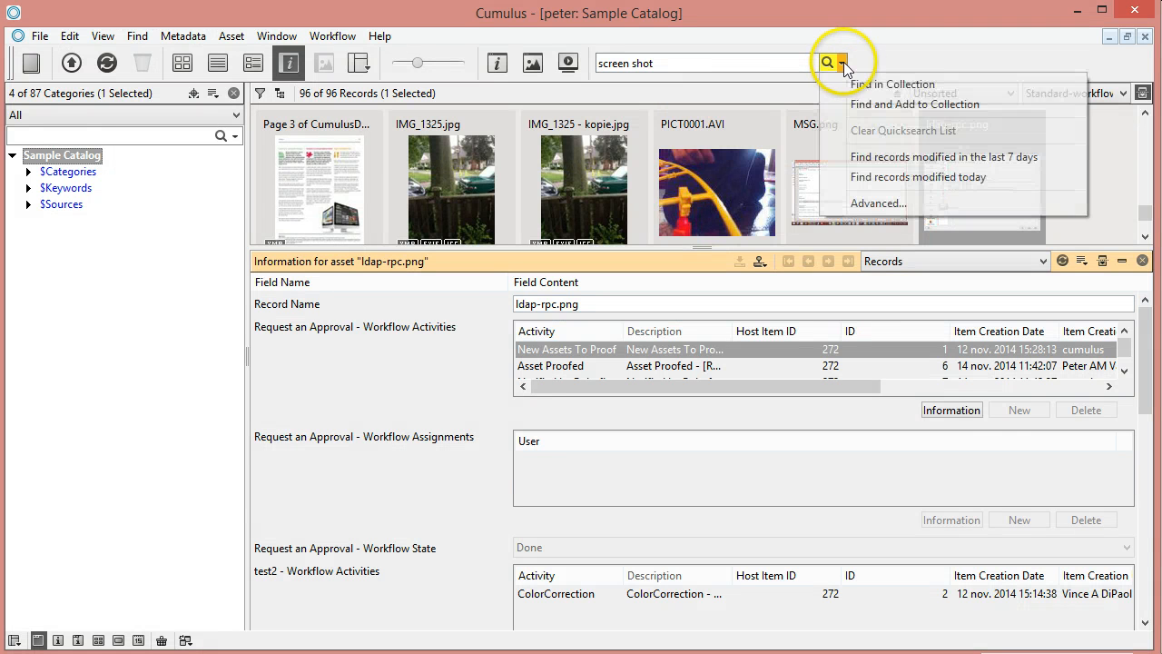
{"action": "left_click", "coordinate": [873, 205]}
{"action": "left_click", "coordinate": [524, 247]}
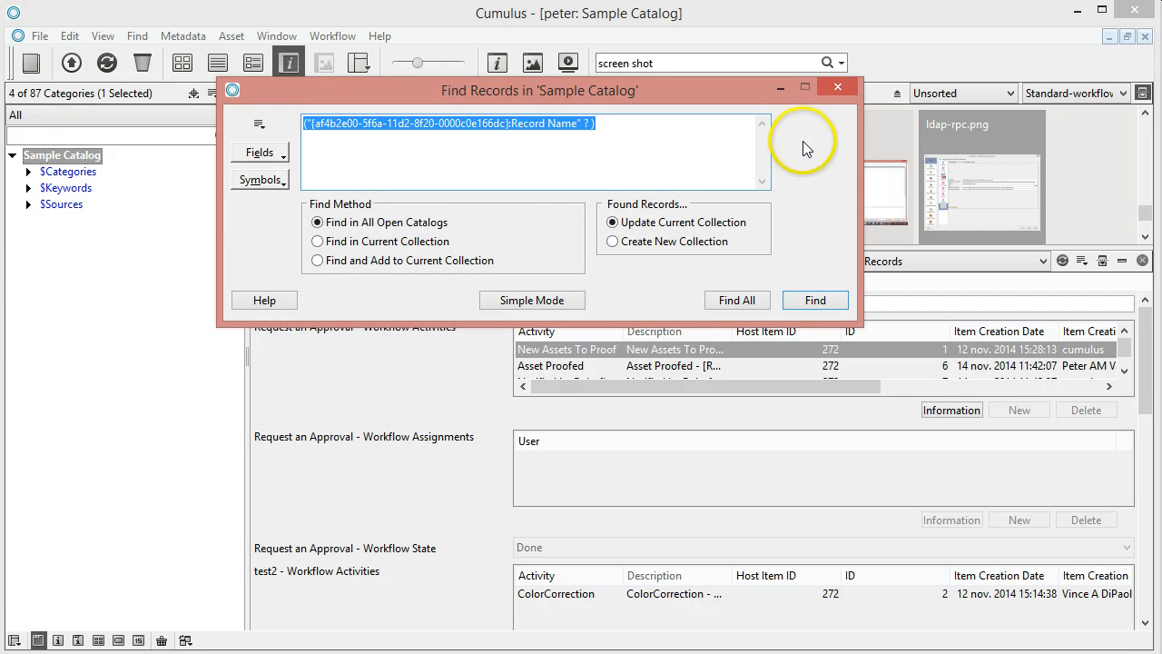
{"action": "left_click", "coordinate": [513, 298]}
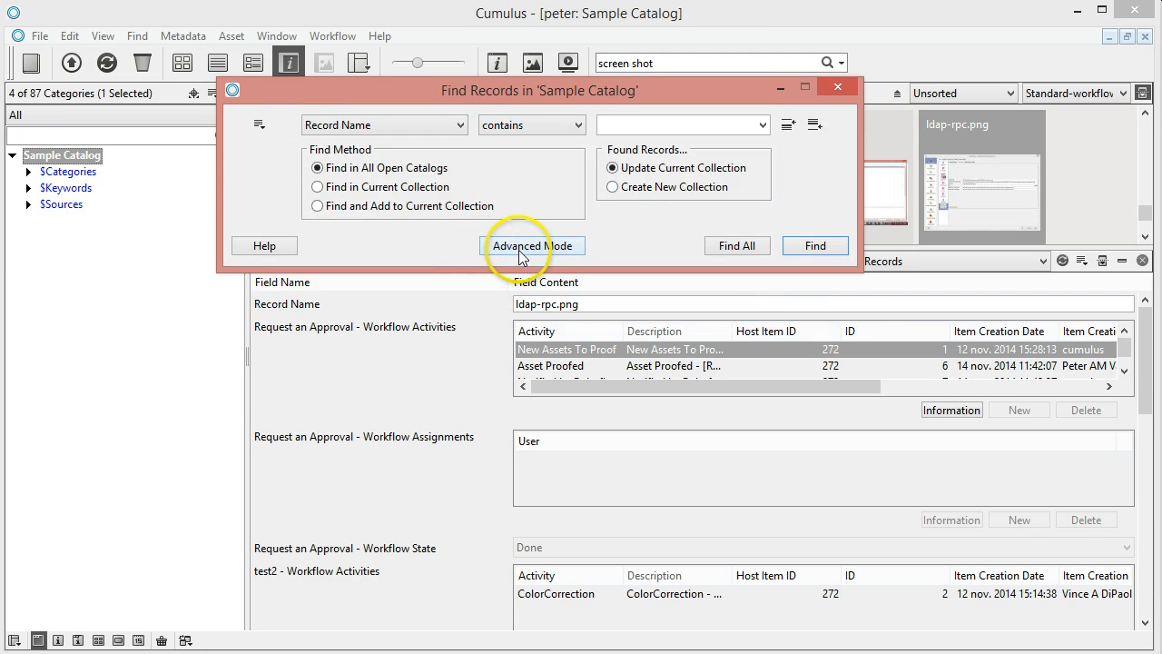
{"action": "left_click", "coordinate": [519, 249]}
{"action": "key", "text": "Delete"}
{"action": "left_click", "coordinate": [531, 300]}
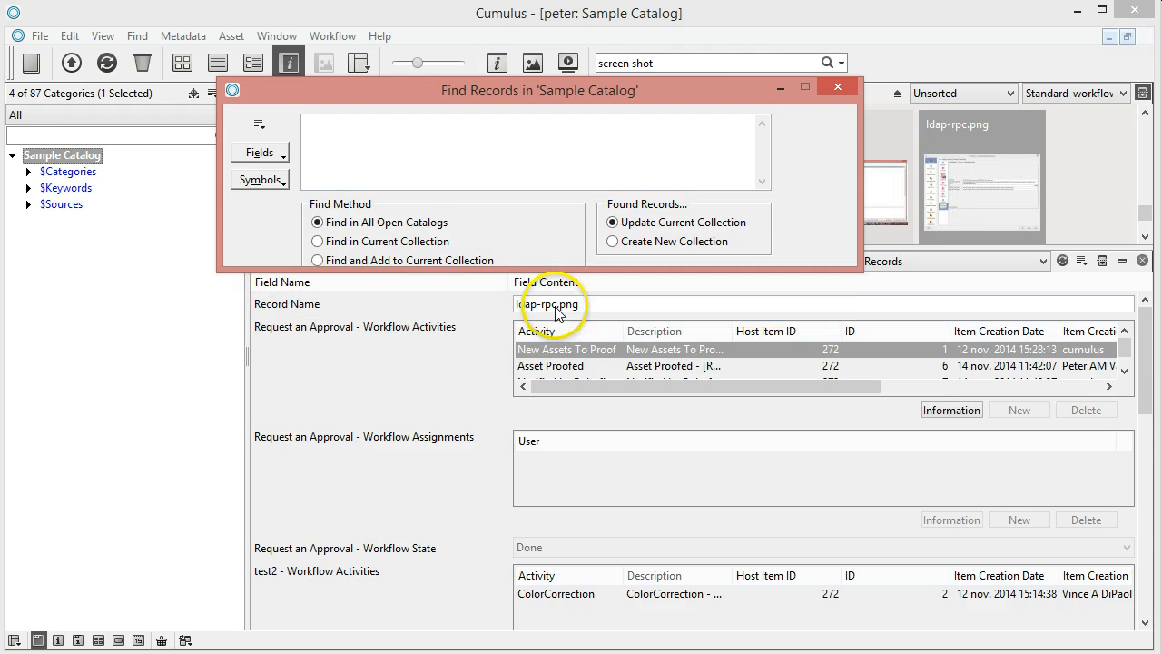
- Set the search condition to Request an Approval - Workflow Activities - Item Modification Date after $now-7d
{"action": "left_click", "coordinate": [460, 125]}
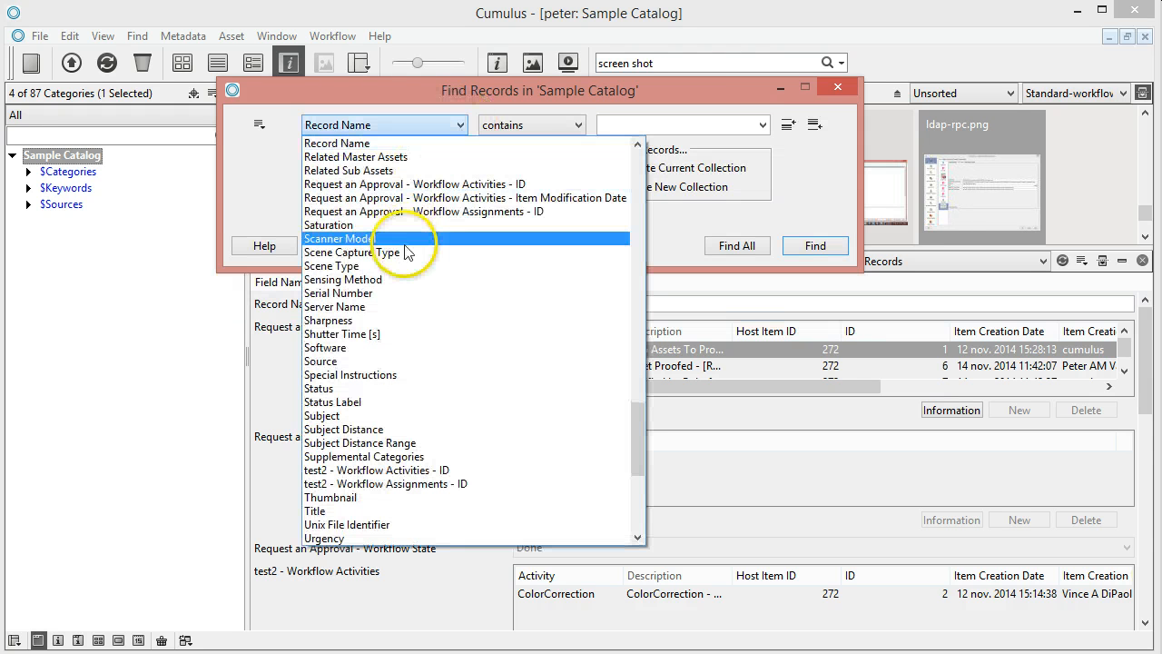
{"action": "key", "text": "e"}
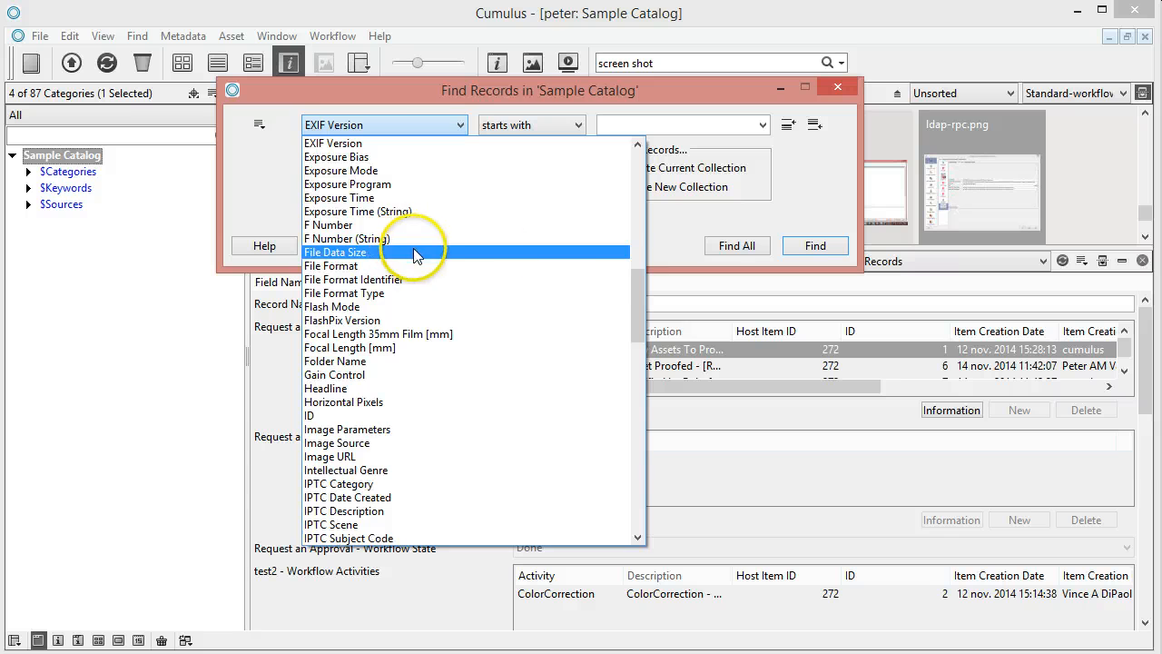
{"action": "left_click", "coordinate": [462, 125]}
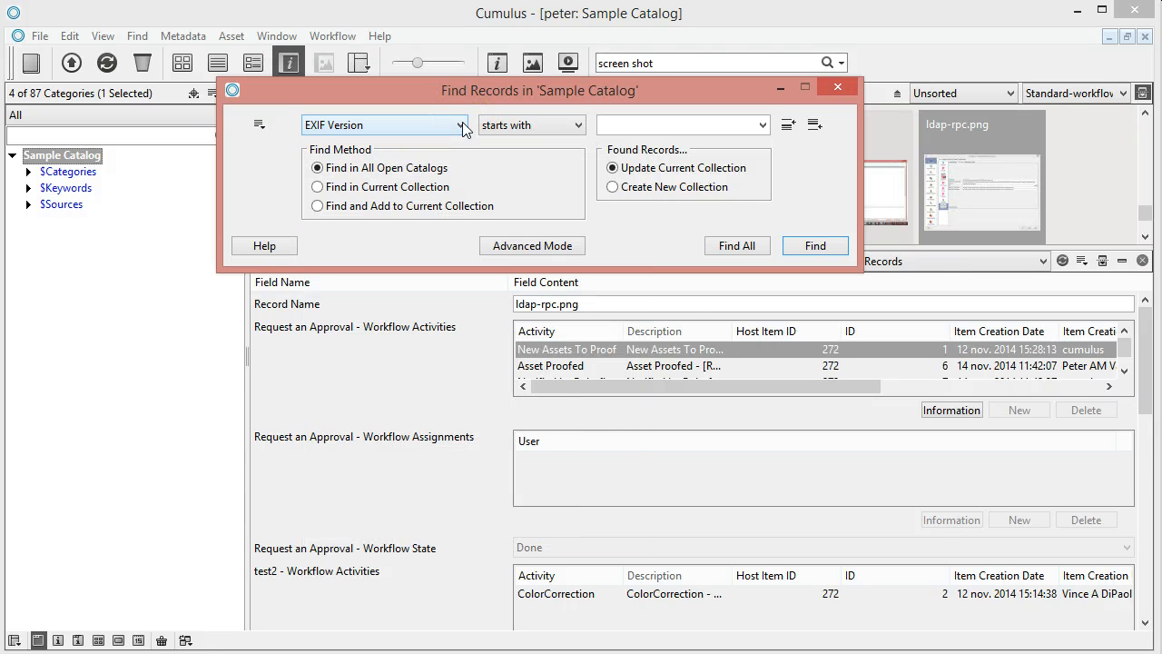
{"action": "key", "text": "r"}
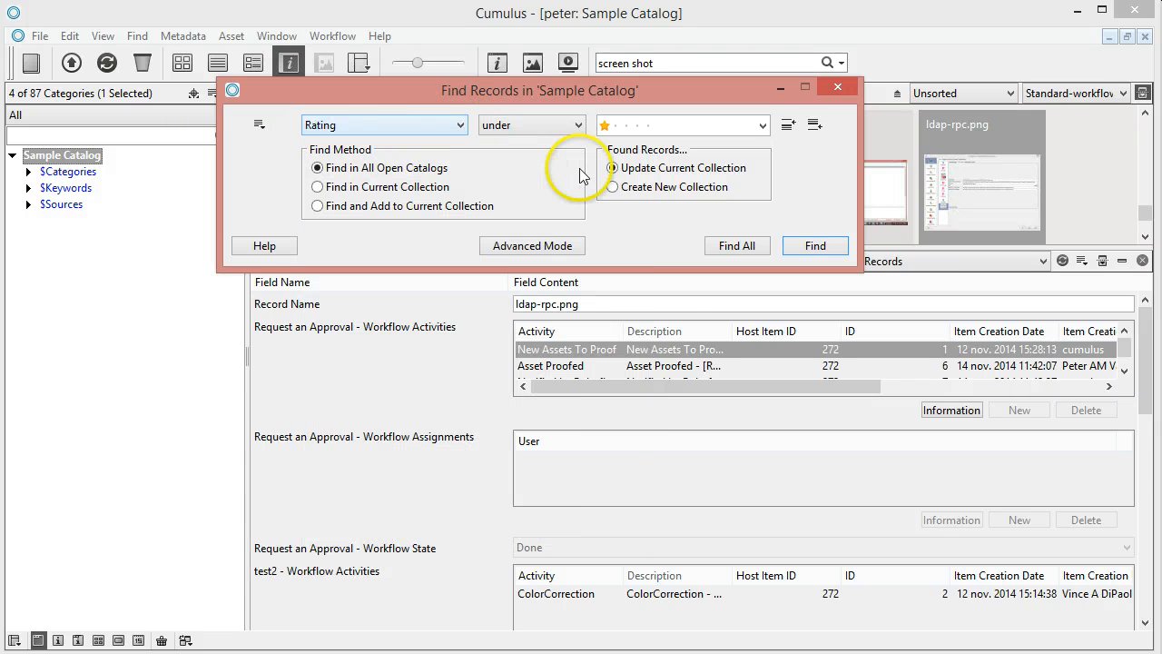
{"action": "left_click", "coordinate": [461, 125]}
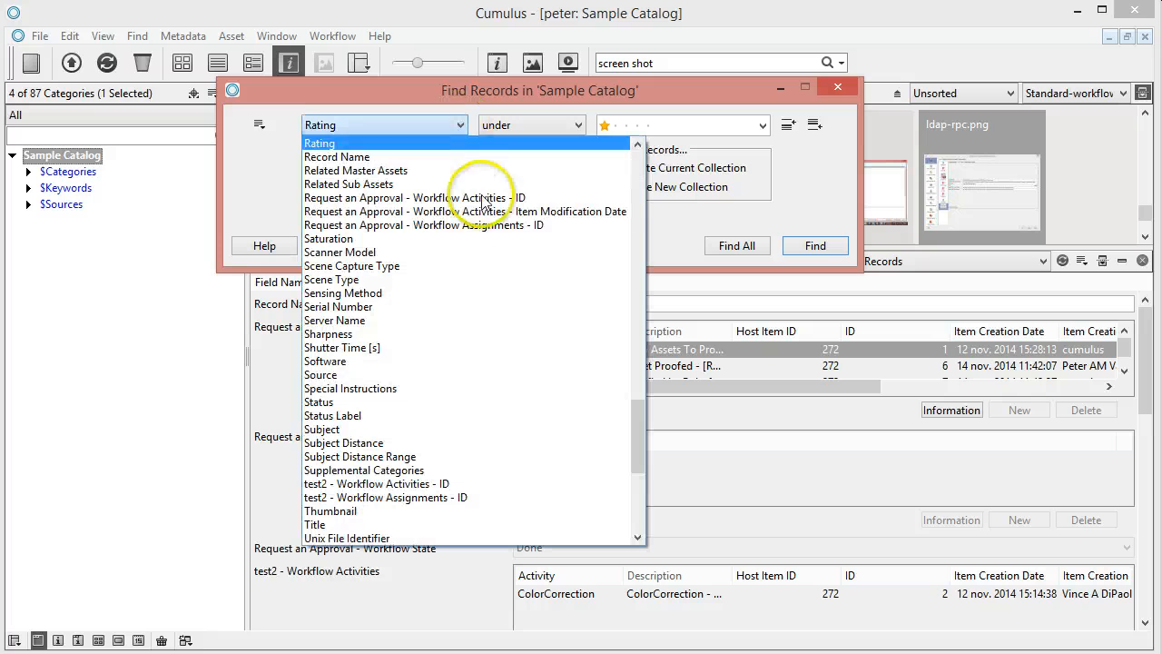
{"action": "left_click", "coordinate": [411, 211]}
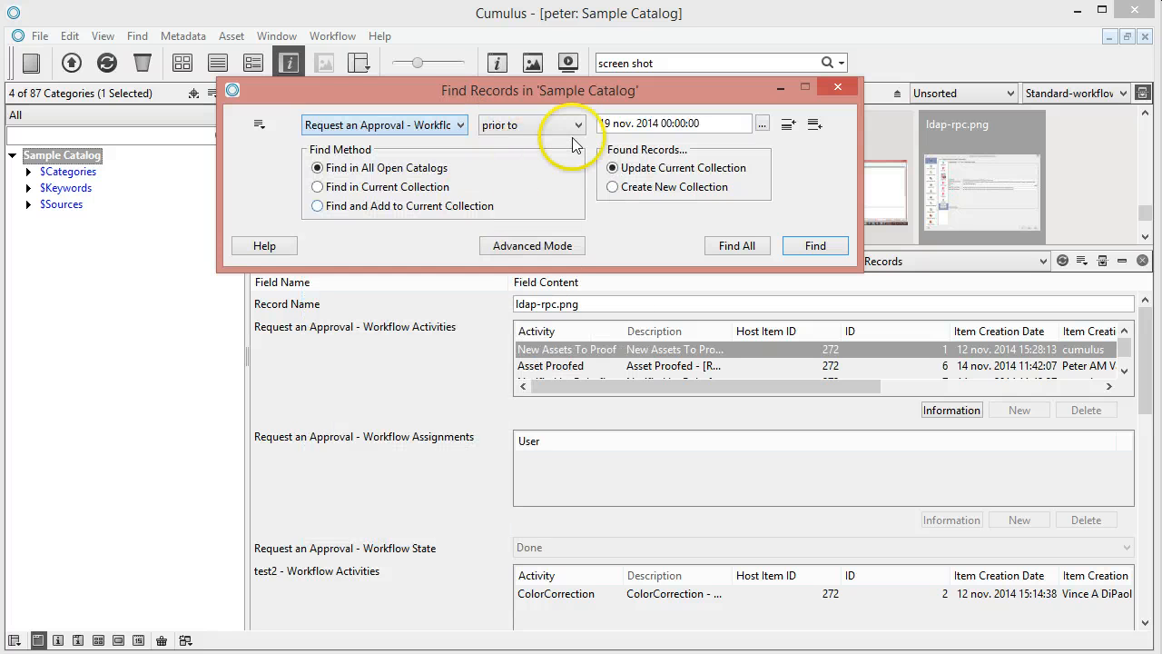
{"action": "left_click", "coordinate": [572, 126]}
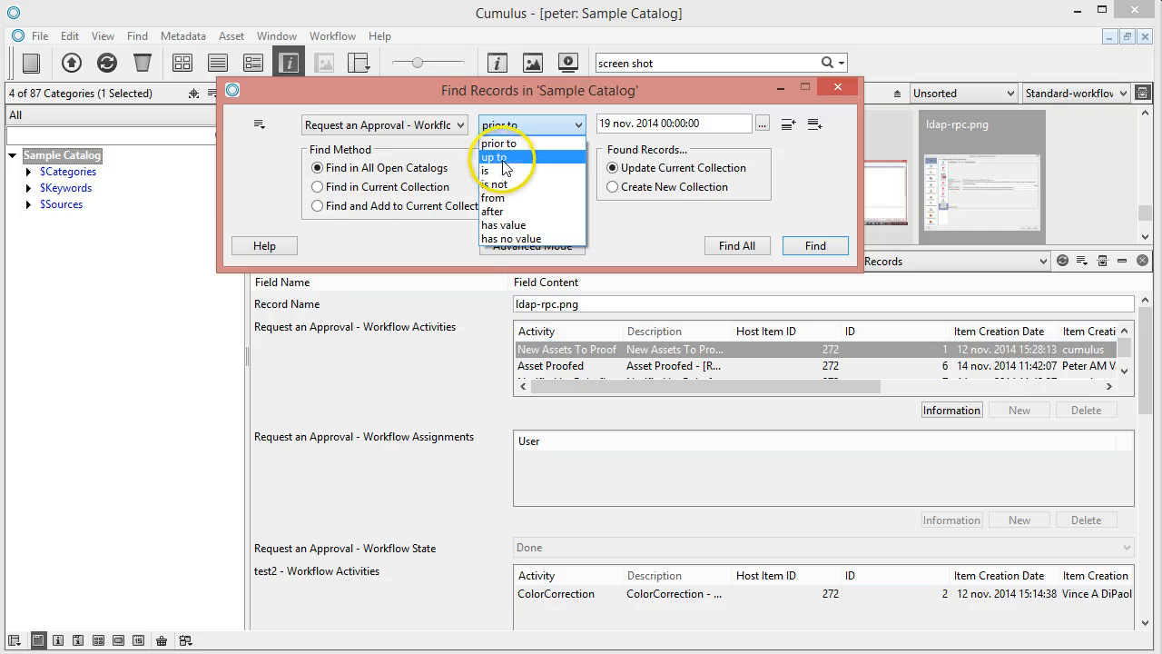
{"action": "left_click", "coordinate": [496, 211]}
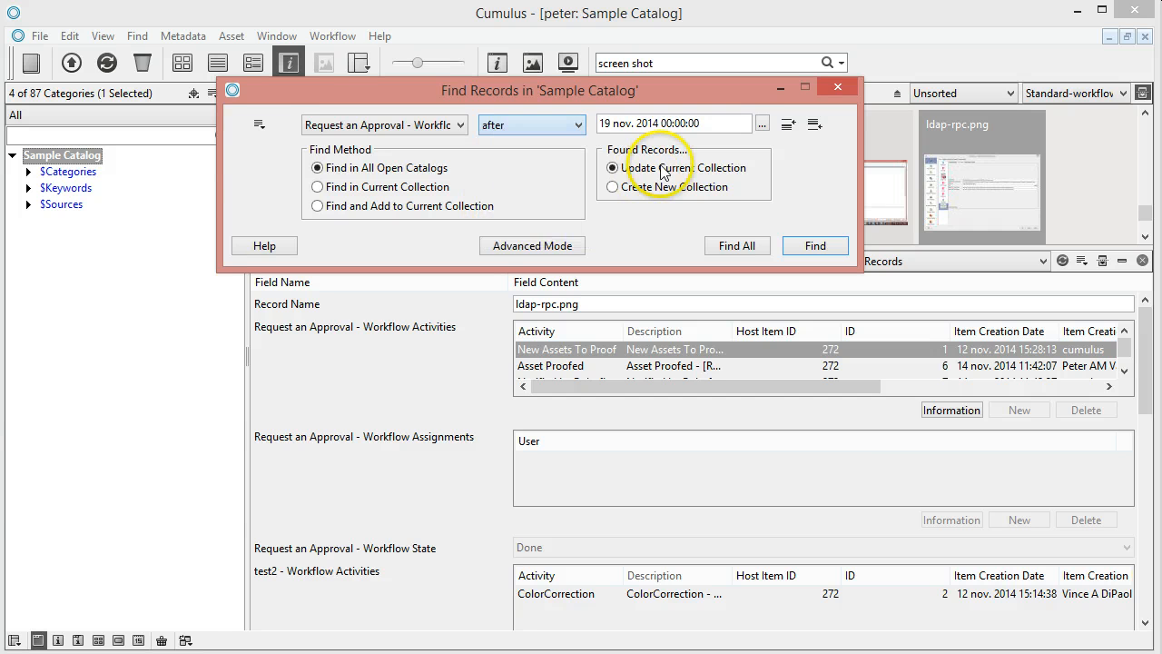
{"action": "type", "text": "$"}
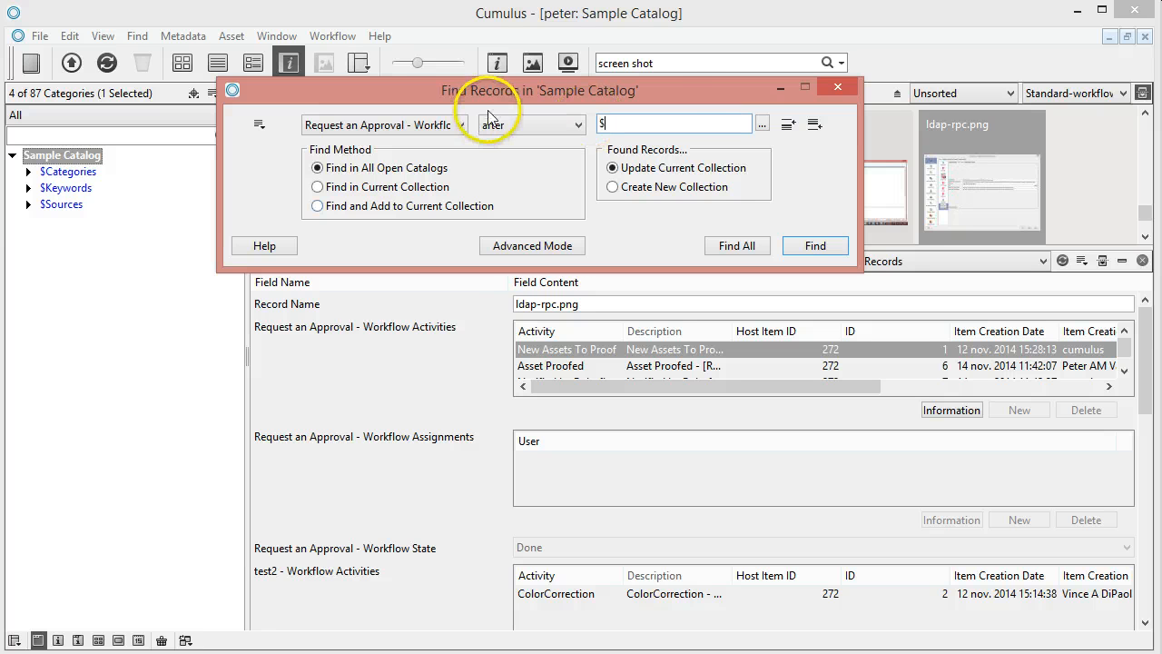
{"action": "type", "text": "now-7d"}
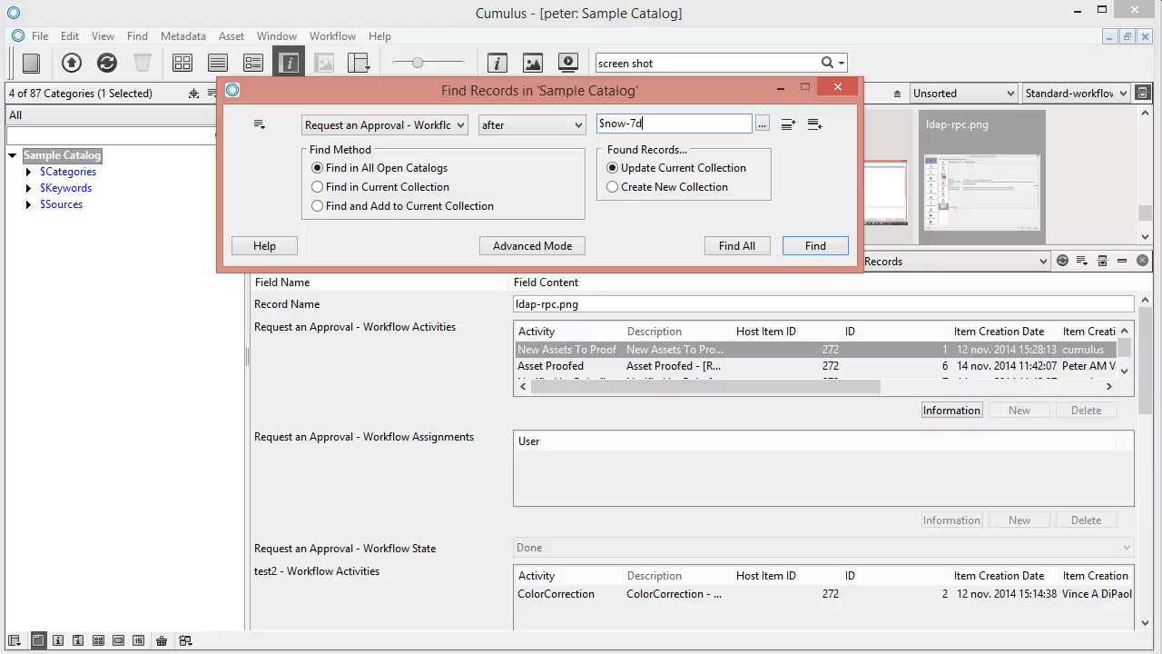
- Switch the record search to advanced mode and replace the fixed date in the Item Modification Date expression with $today-7d
{"action": "left_click", "coordinate": [532, 245]}
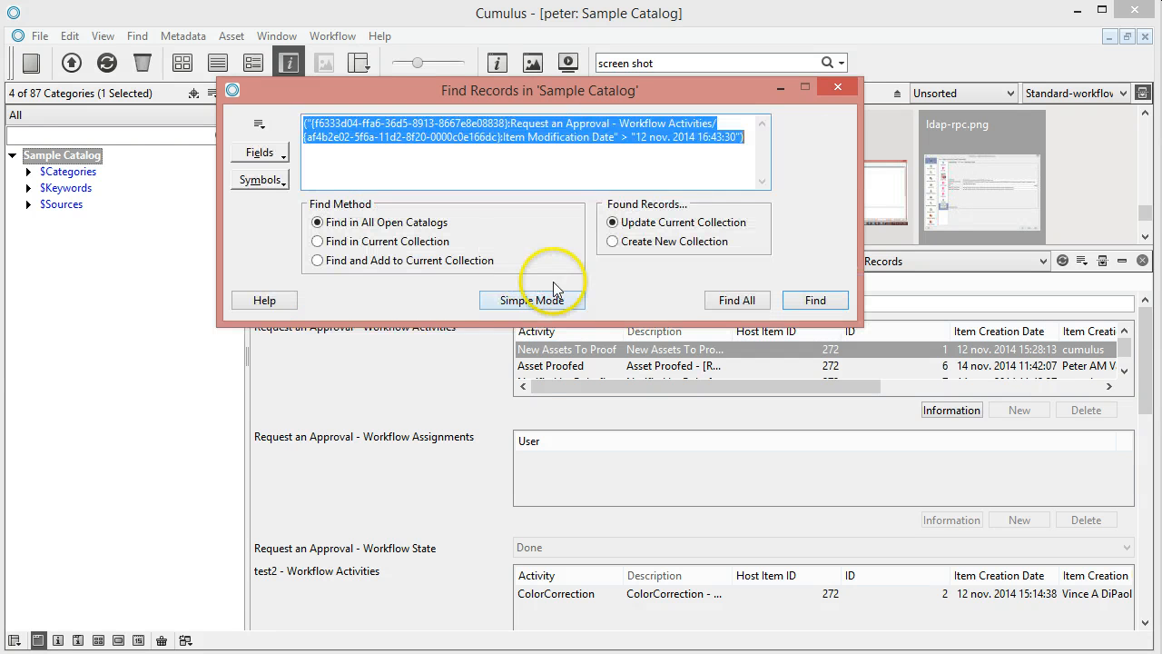
{"action": "left_click", "coordinate": [639, 136]}
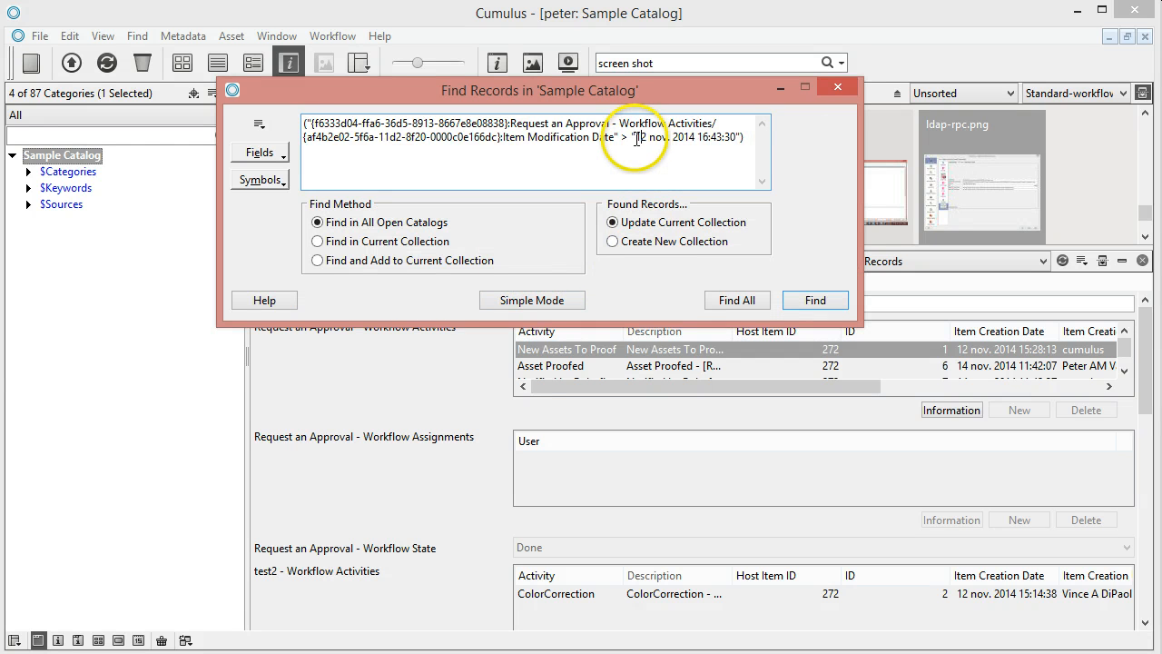
{"action": "left_click_drag", "start_coordinate": [645, 138], "coordinate": [731, 137]}
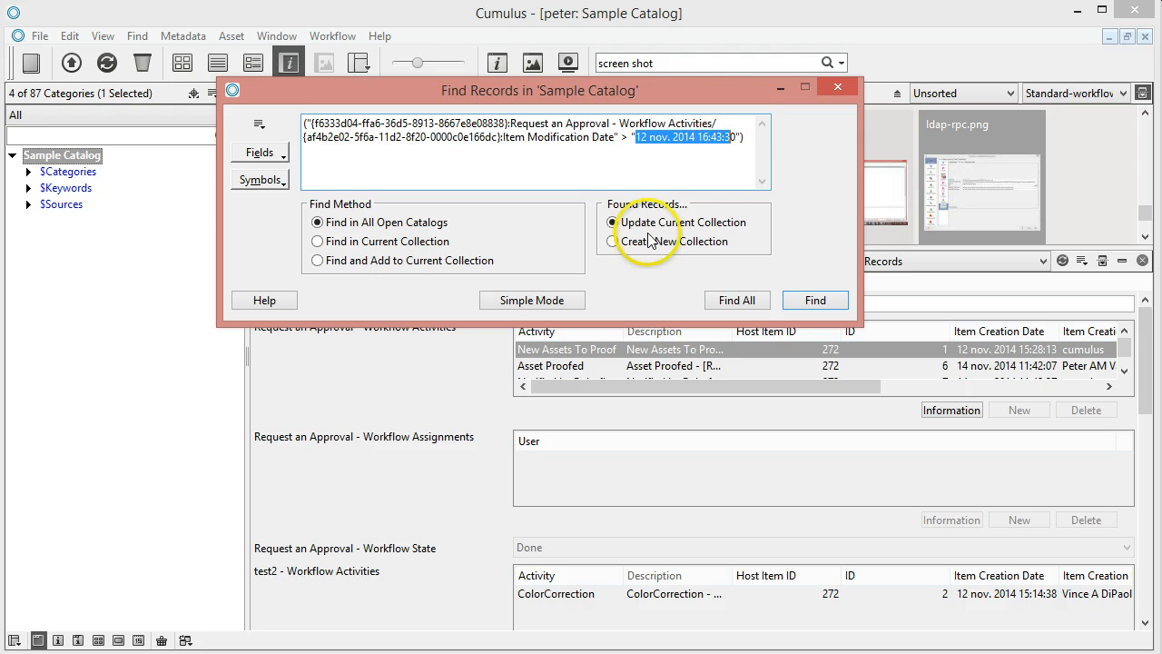
{"action": "left_click", "coordinate": [260, 180]}
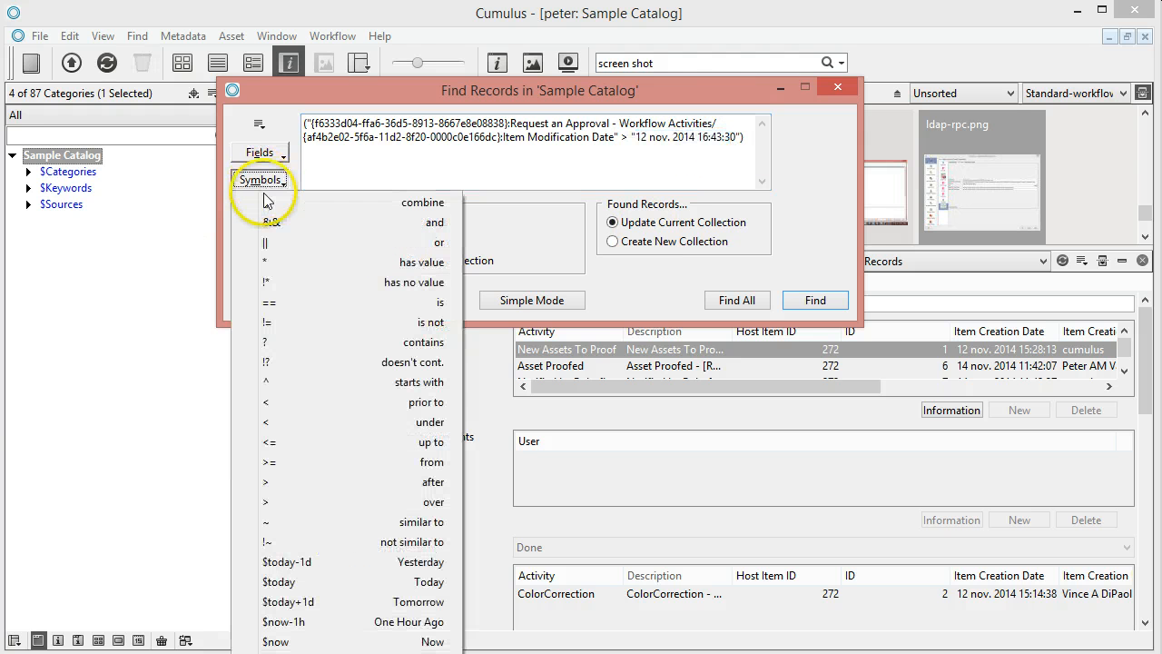
{"action": "left_click", "coordinate": [296, 603]}
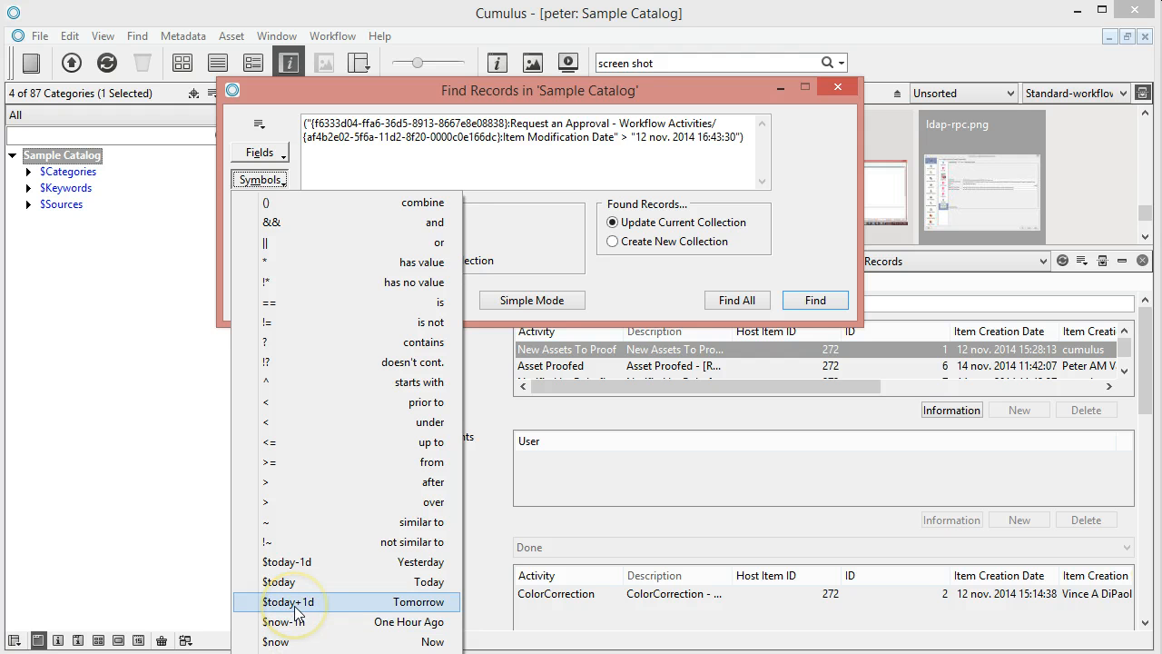
{"action": "left_click", "coordinate": [292, 563]}
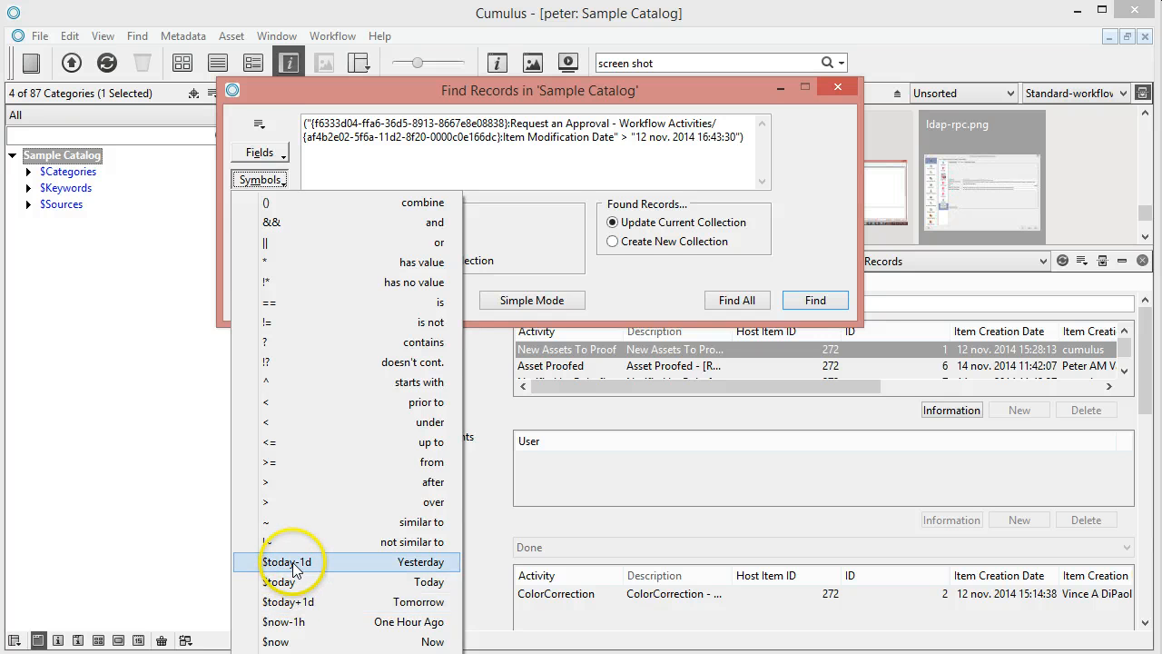
{"action": "left_click", "coordinate": [699, 141]}
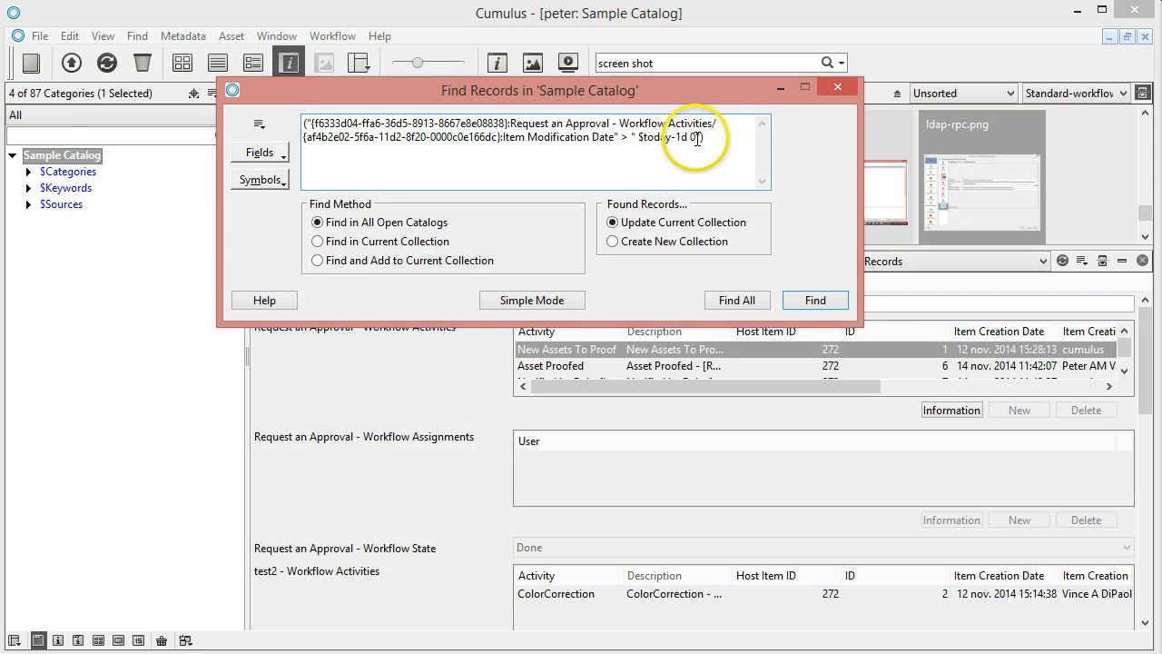
{"action": "key", "text": "BackSpace"}
{"action": "key", "text": "BackSpace"}
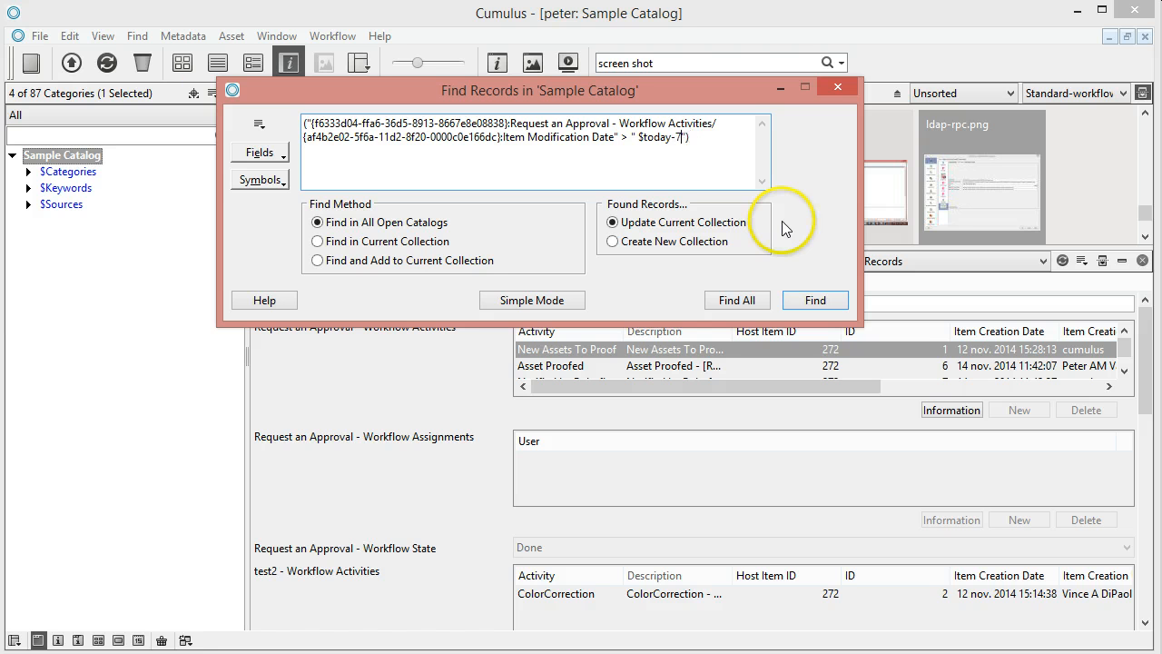
- Remove the space before $today-7d in the search expression, find the matching records and close the search
{"action": "left_click", "coordinate": [822, 302]}
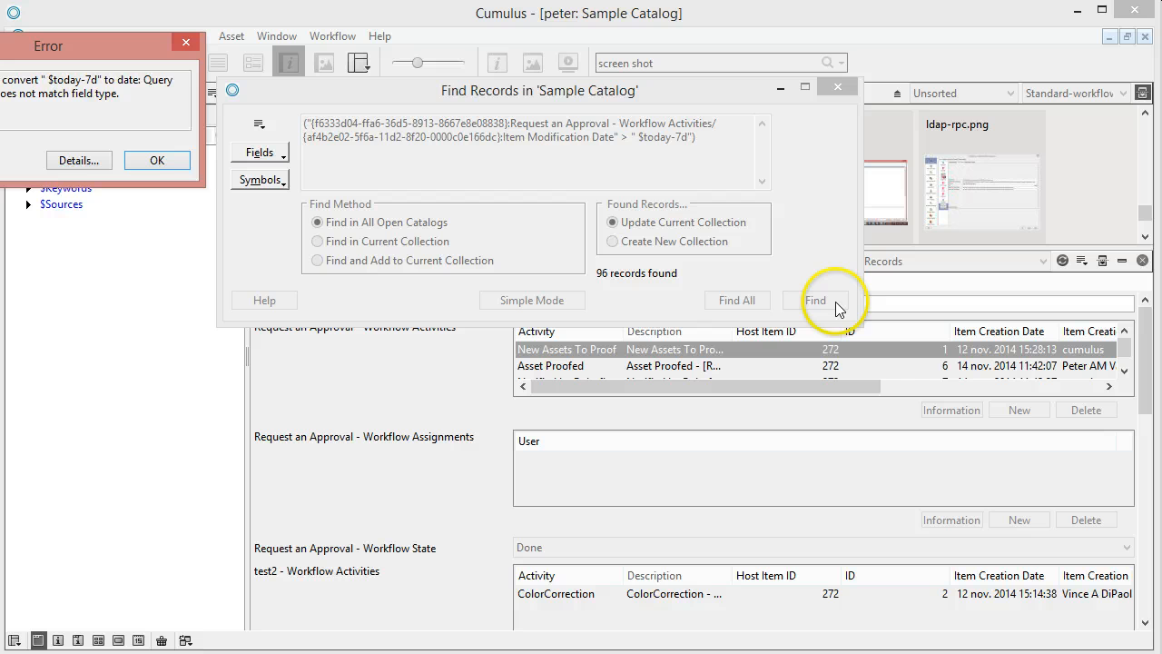
{"action": "left_click", "coordinate": [157, 161]}
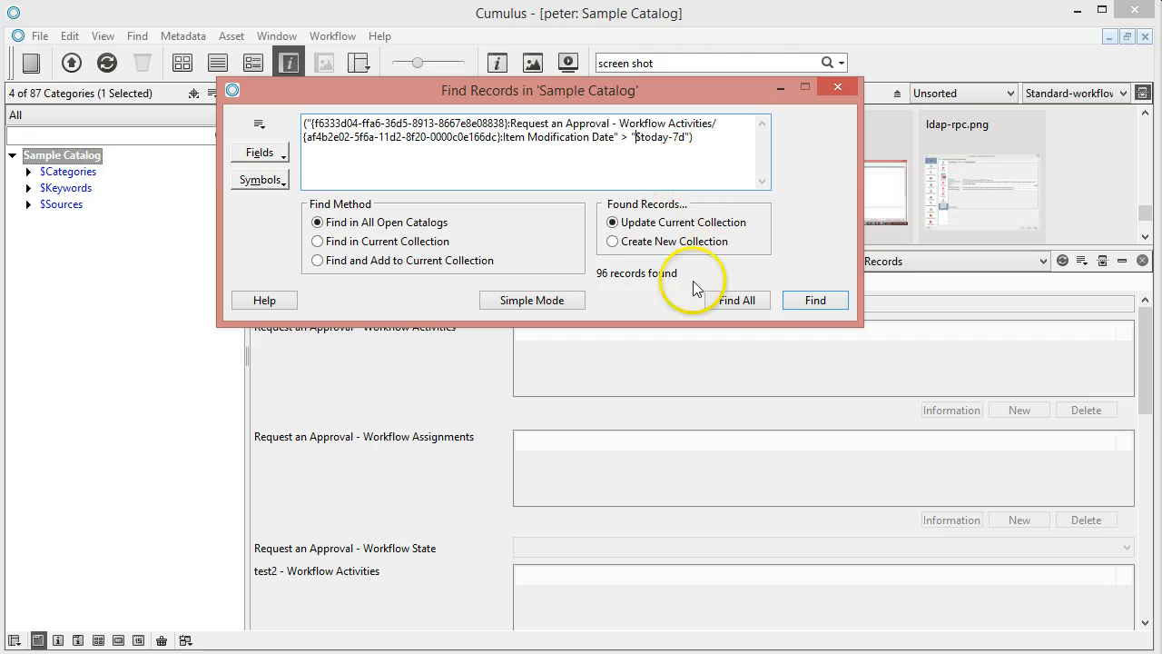
{"action": "left_click", "coordinate": [807, 302]}
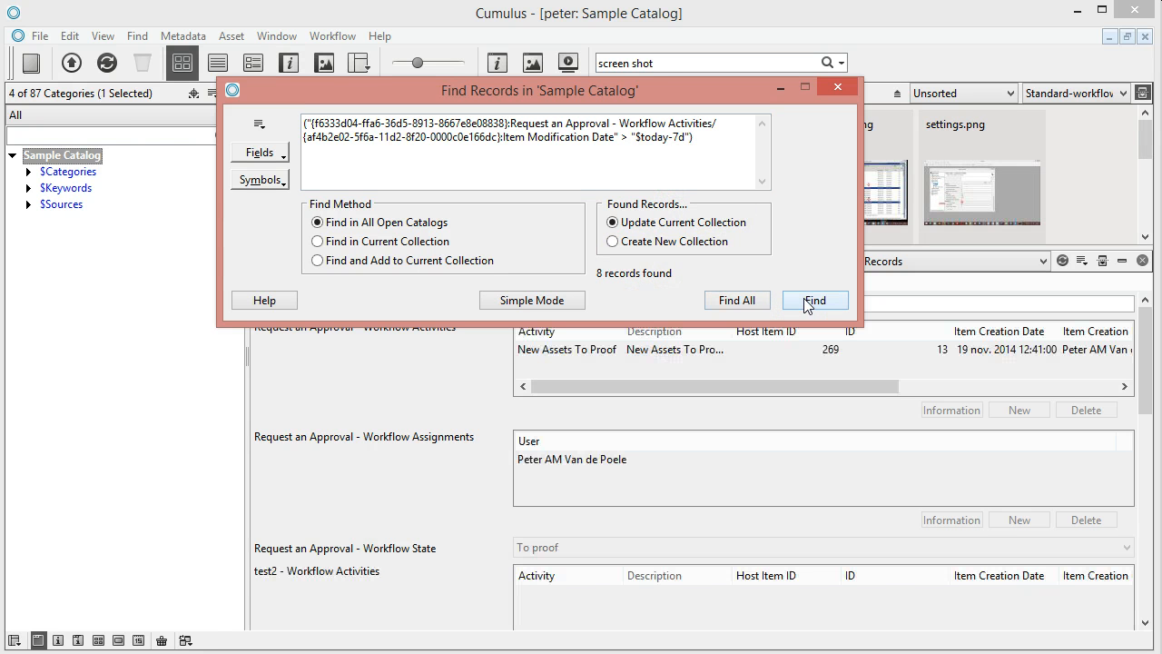
{"action": "left_click_drag", "start_coordinate": [687, 138], "coordinate": [186, 81]}
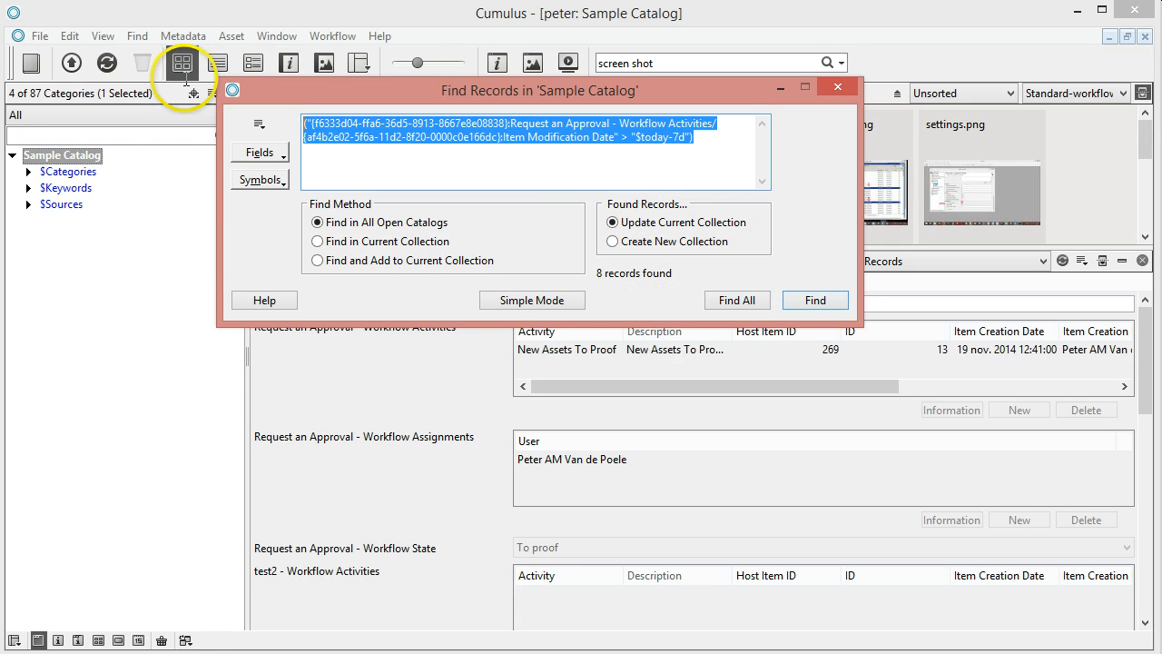
{"action": "left_click", "coordinate": [845, 91]}
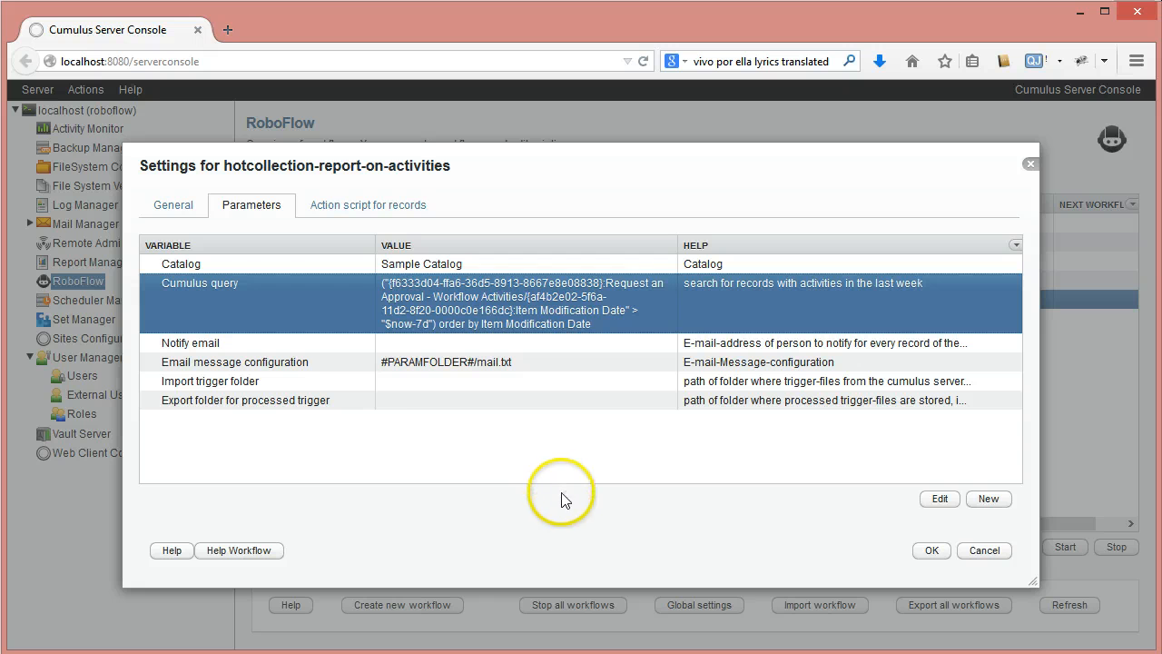
- In the Cumulus Server Console, show the hotcollection-report-on-activities action script for records and expand the test-workflow-progress conditional
{"action": "left_click", "coordinate": [381, 207]}
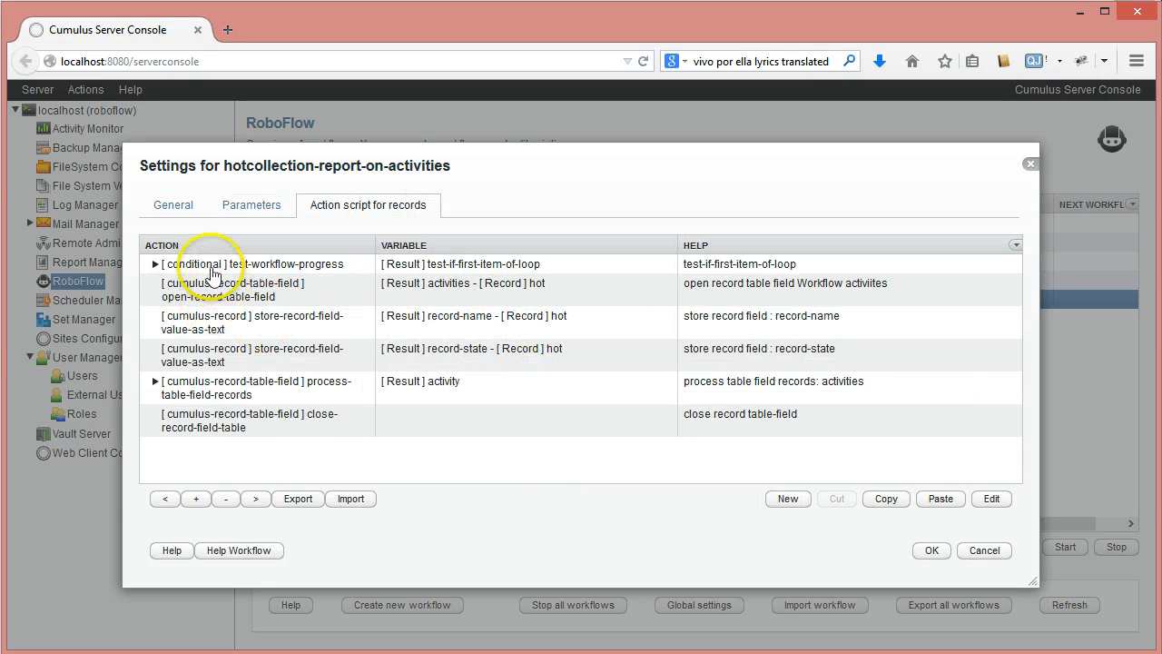
{"action": "left_click", "coordinate": [212, 268]}
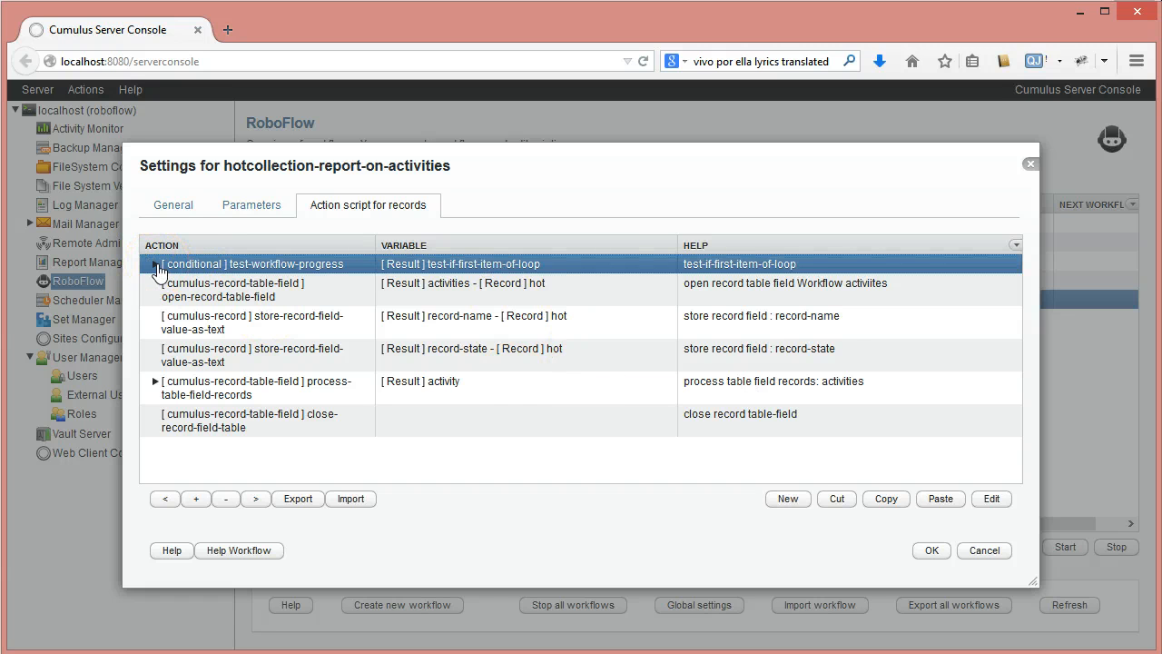
{"action": "left_click", "coordinate": [156, 265]}
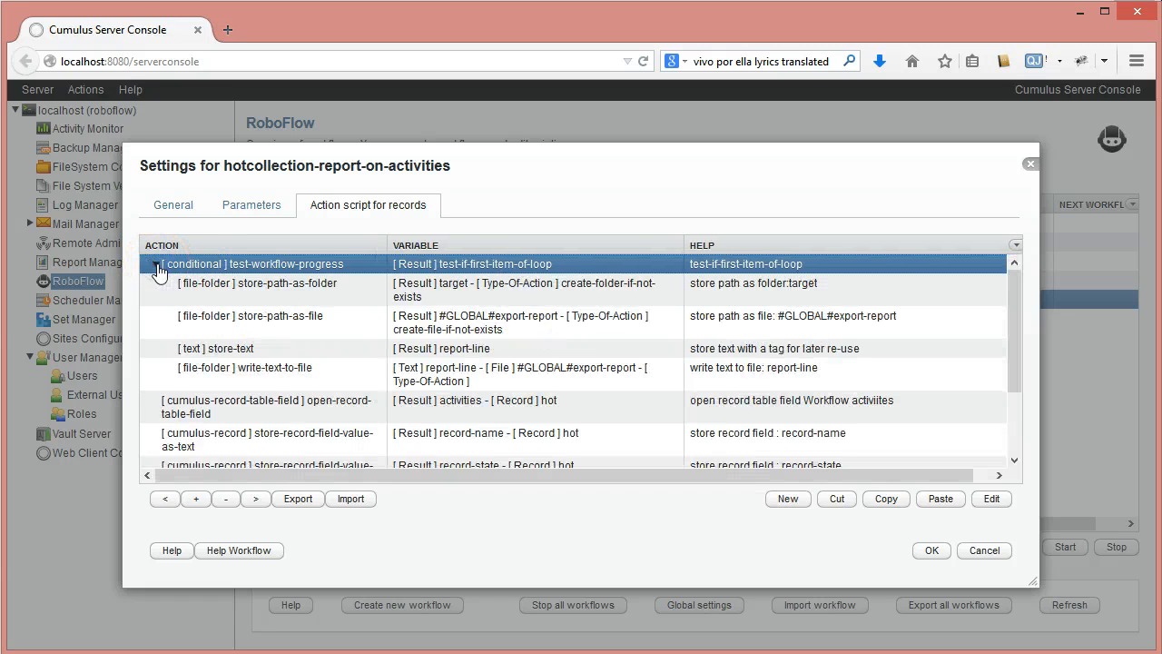
{"action": "left_click", "coordinate": [208, 289]}
- Examine the file path and output variable of the store-path-as-file action, leaving its settings unsaved
{"action": "left_click", "coordinate": [299, 325]}
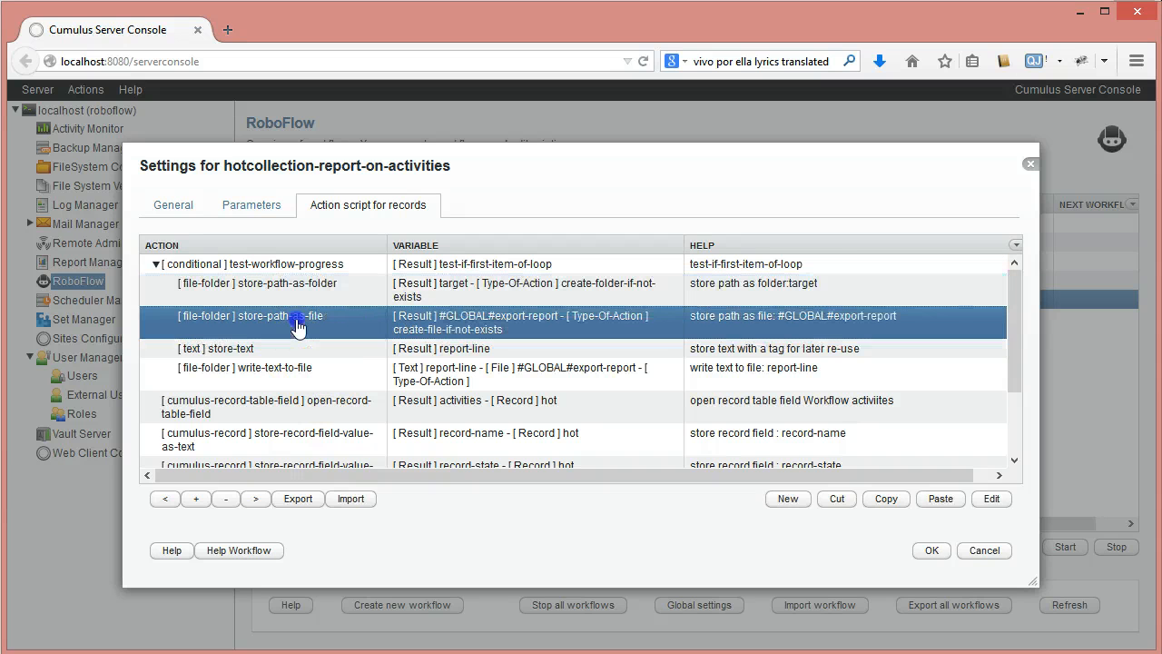
{"action": "double_click", "coordinate": [303, 325]}
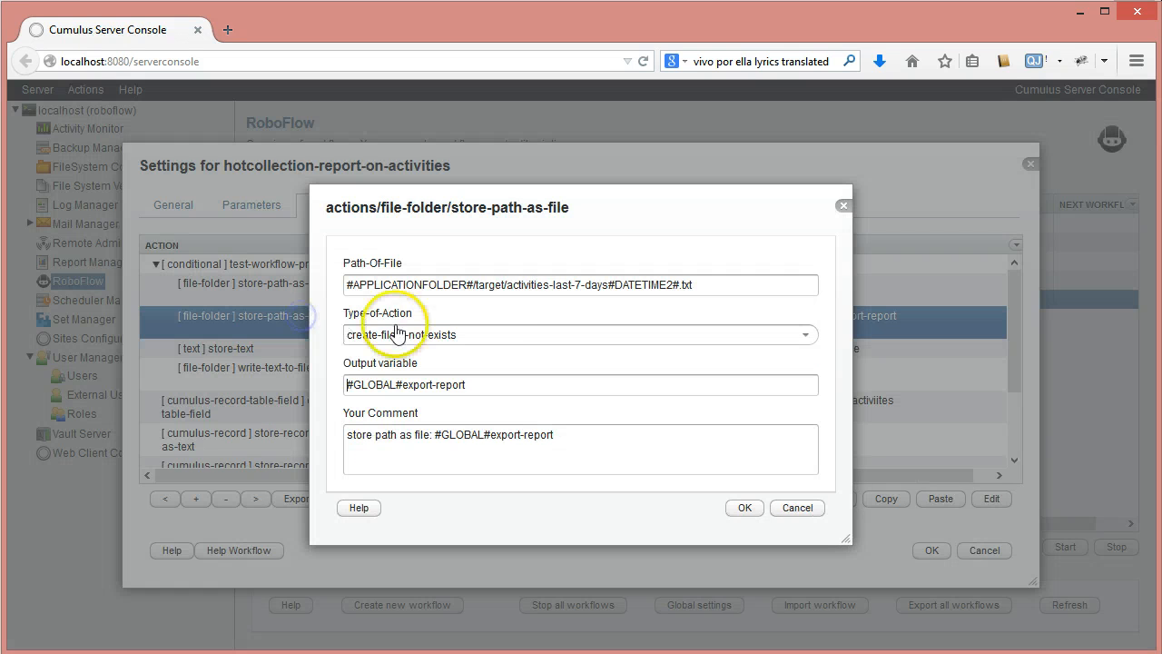
{"action": "left_click", "coordinate": [511, 285]}
{"action": "left_click_drag", "start_coordinate": [511, 285], "coordinate": [575, 285]}
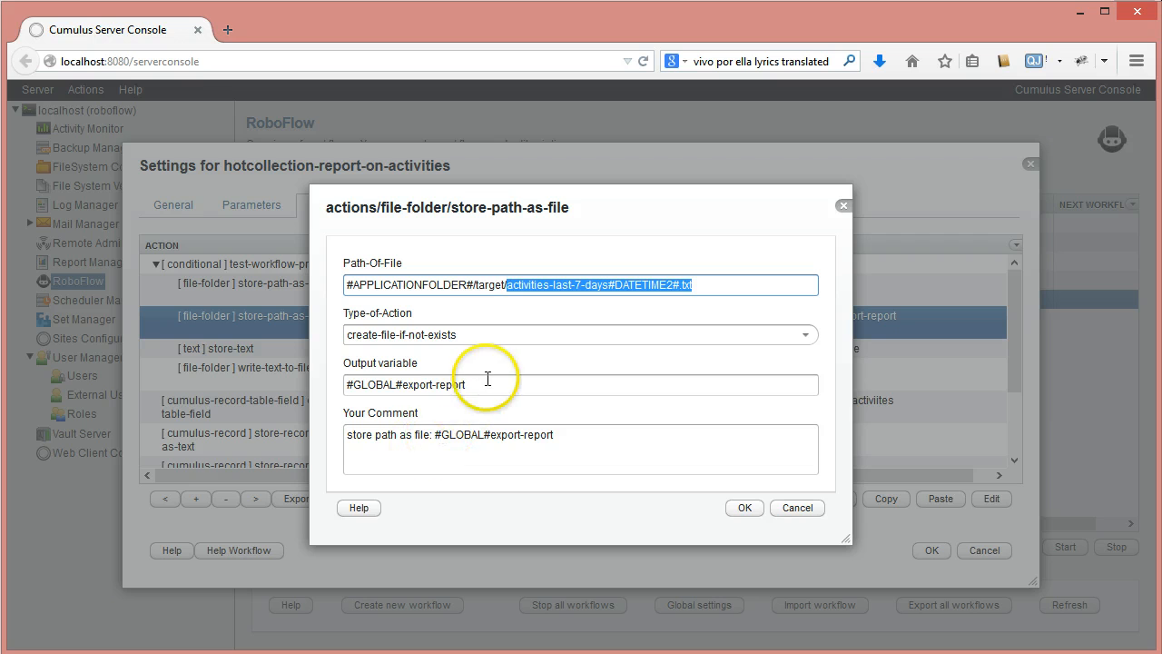
{"action": "left_click", "coordinate": [350, 385]}
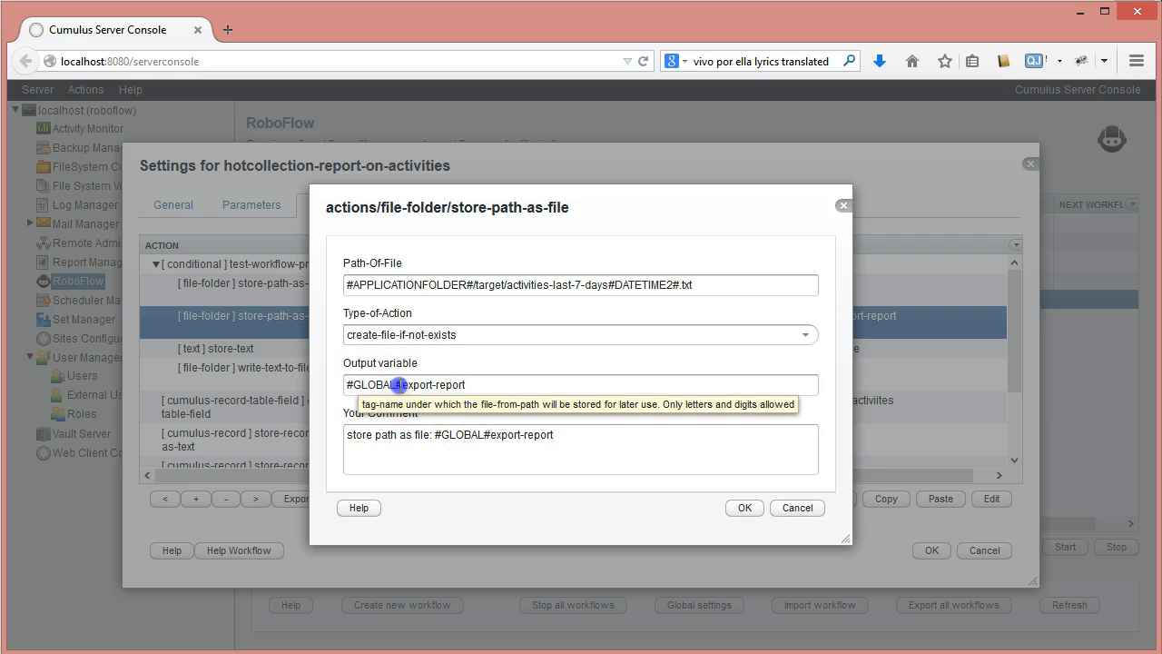
{"action": "left_click_drag", "start_coordinate": [350, 384], "coordinate": [336, 383]}
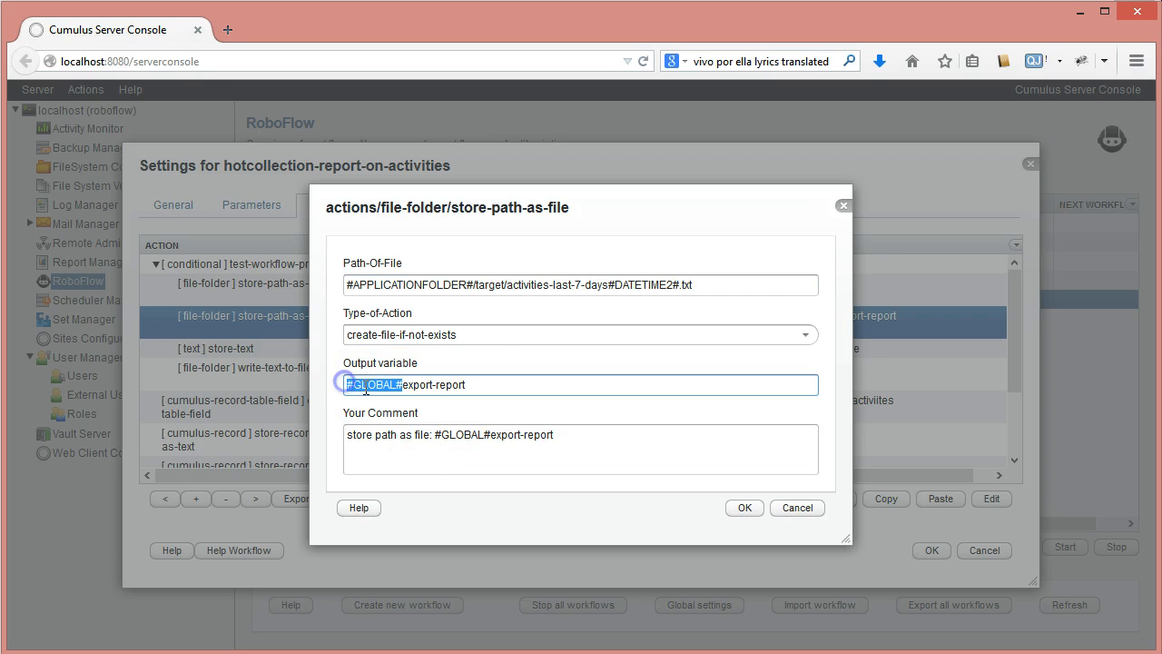
{"action": "left_click", "coordinate": [803, 510]}
- Examine the settings of the store-text and write-text-to-file actions inside the test-workflow-progress conditional
{"action": "left_click", "coordinate": [300, 352]}
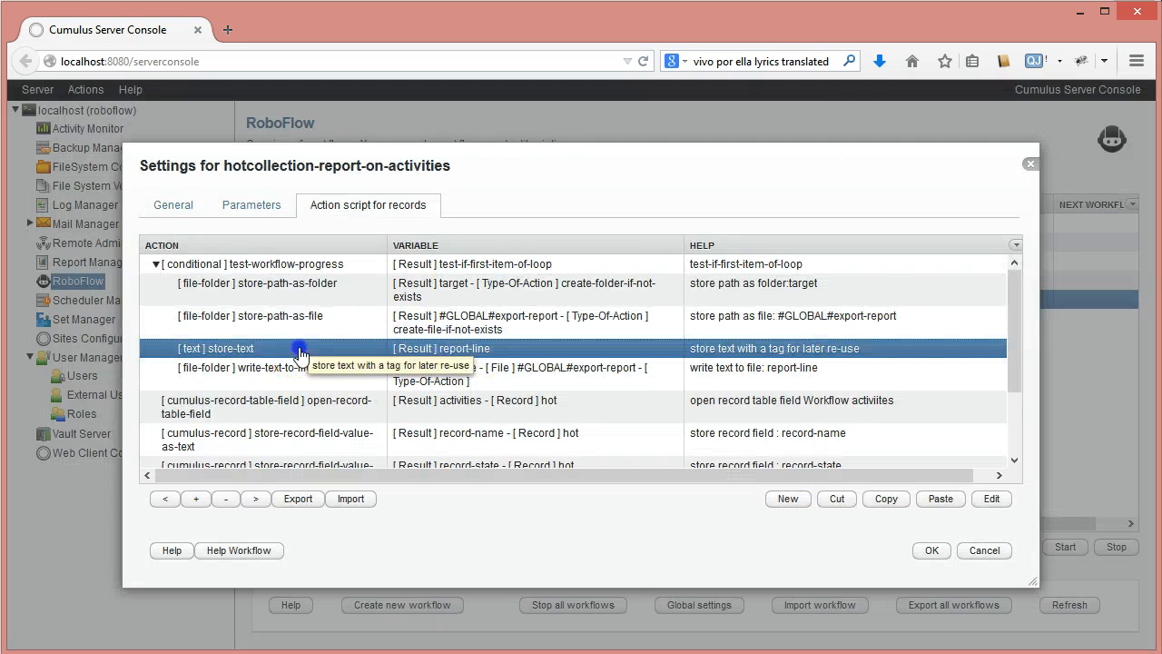
{"action": "double_click", "coordinate": [425, 353]}
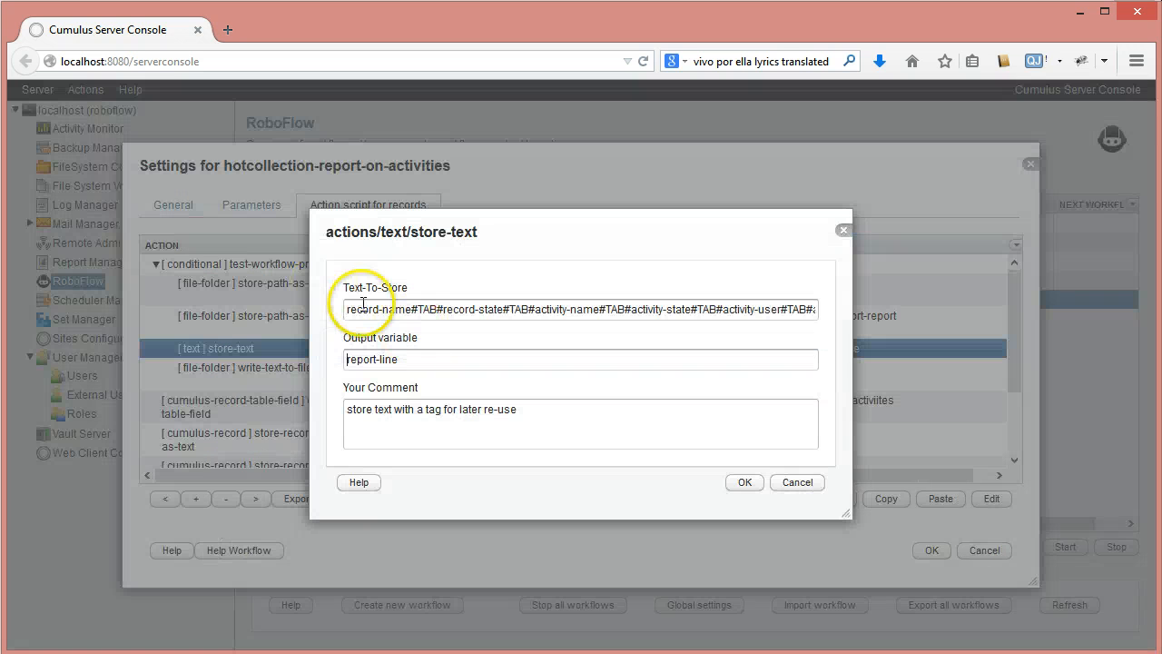
{"action": "left_click", "coordinate": [796, 482]}
{"action": "left_click", "coordinate": [299, 370]}
{"action": "double_click", "coordinate": [304, 370]}
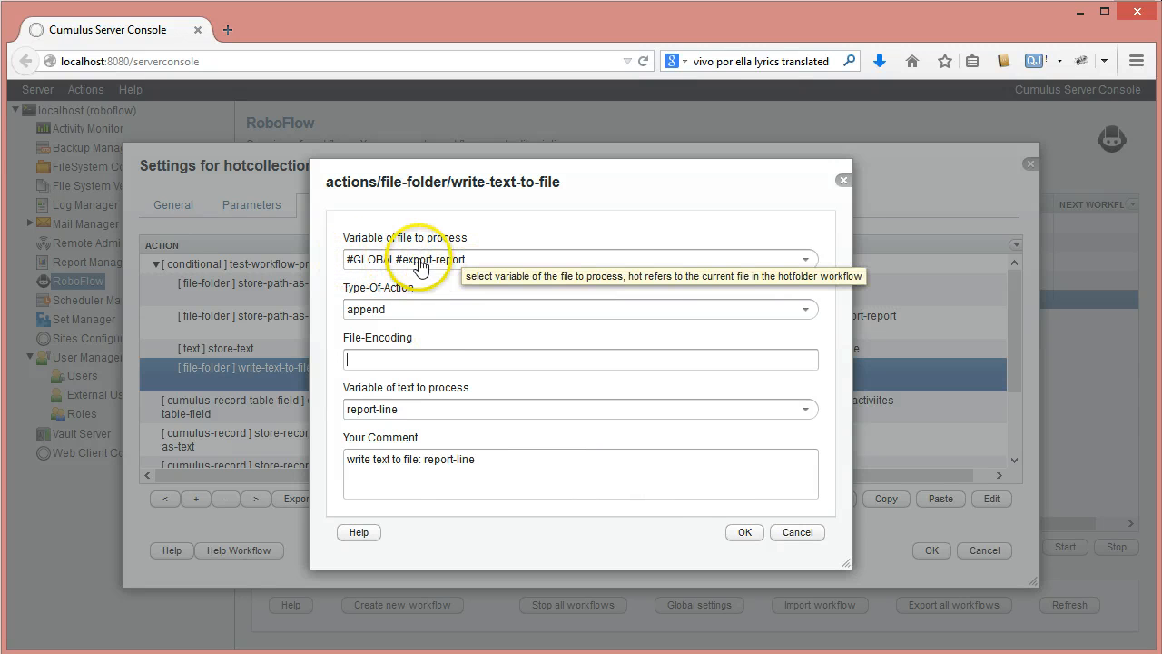
{"action": "left_click", "coordinate": [795, 534]}
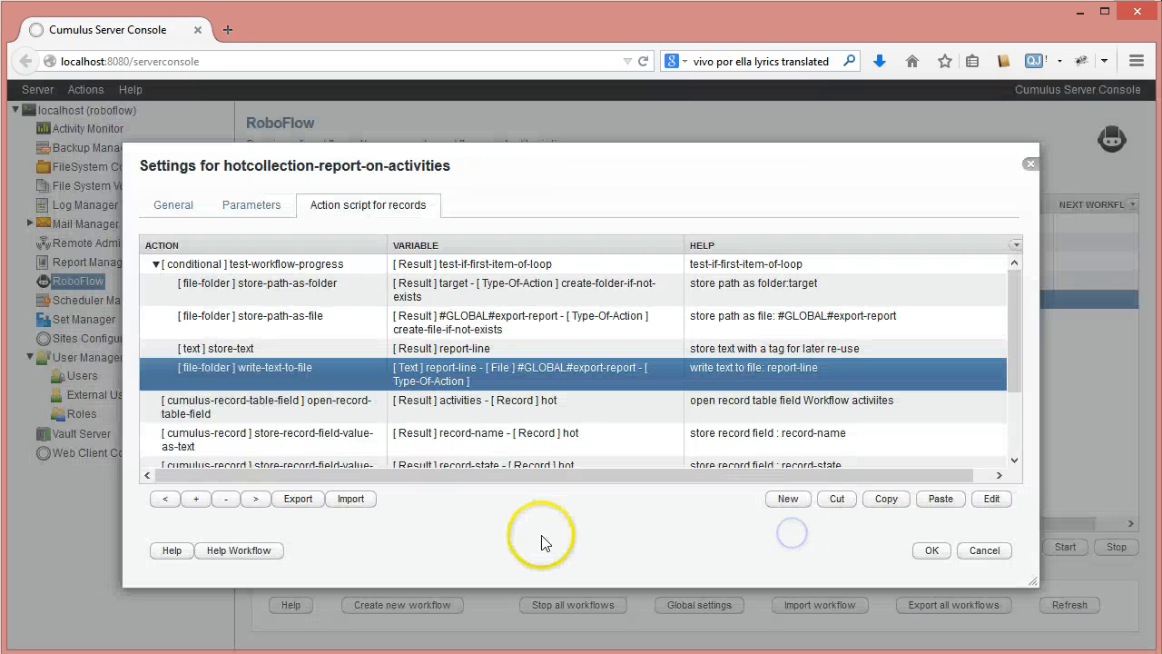
- Collapse the test-workflow-progress conditional and examine the record table field and output variable of the open-record-table-field action
{"action": "left_click", "coordinate": [156, 264]}
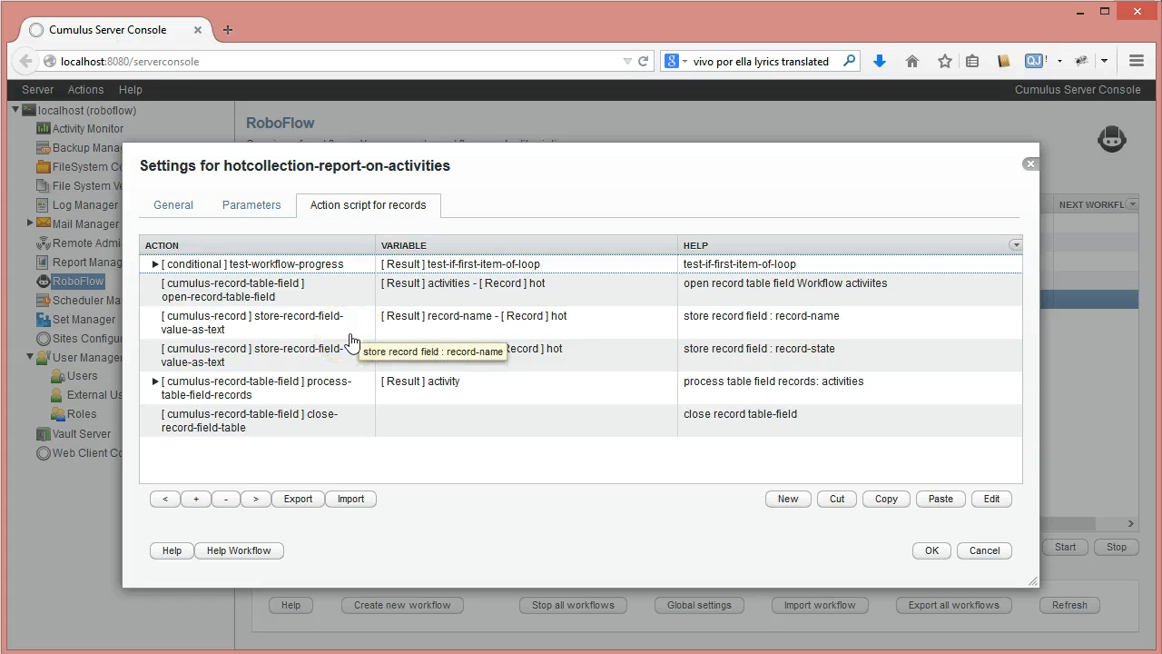
{"action": "left_click", "coordinate": [312, 296]}
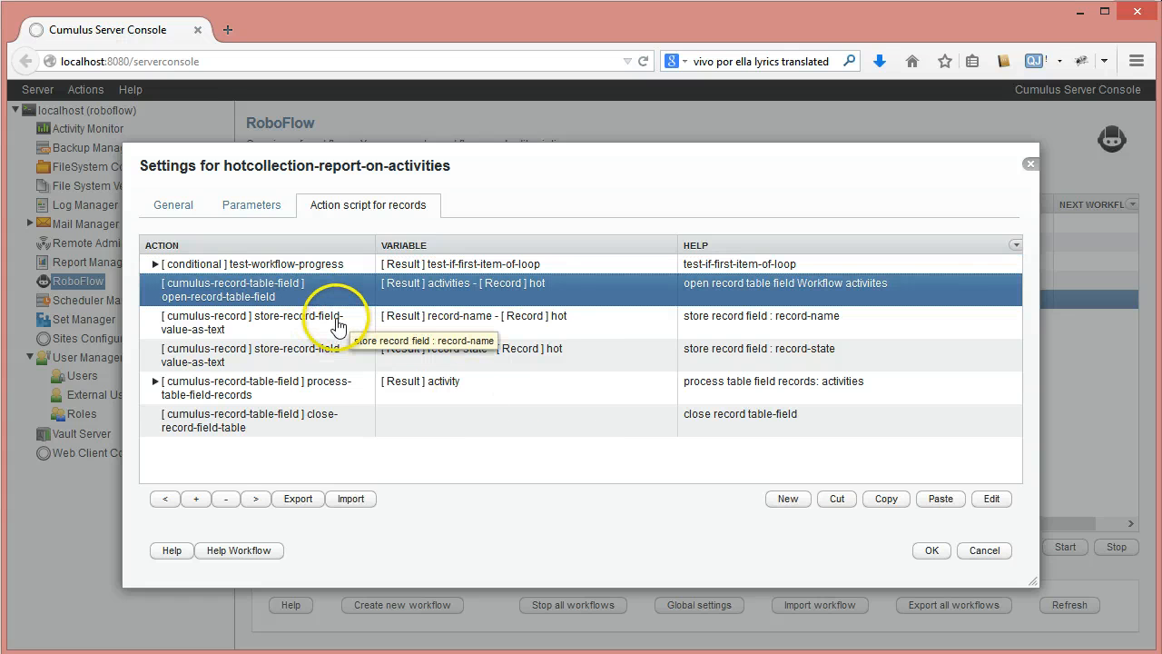
{"action": "left_click", "coordinate": [211, 263]}
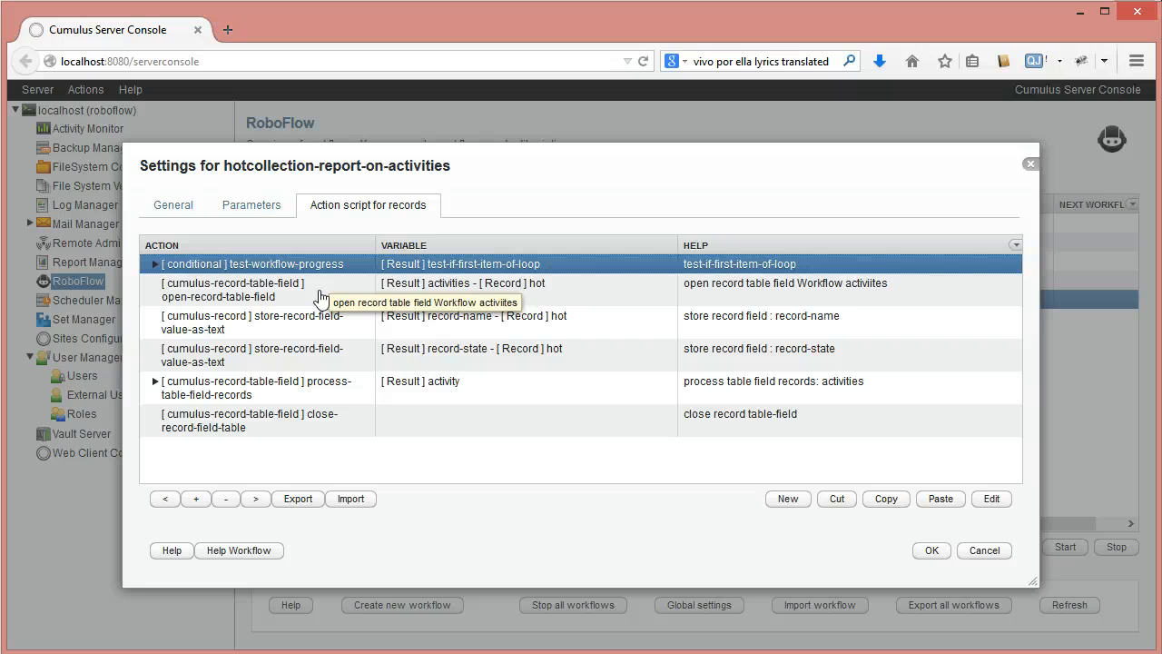
{"action": "left_click", "coordinate": [322, 297]}
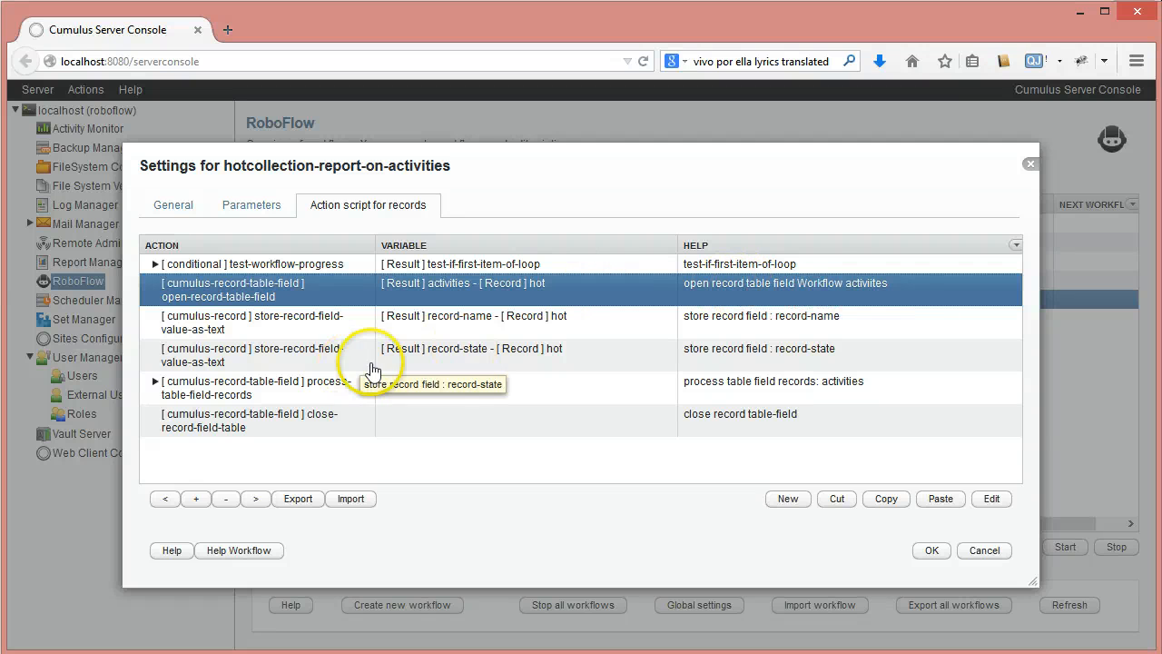
{"action": "double_click", "coordinate": [272, 289]}
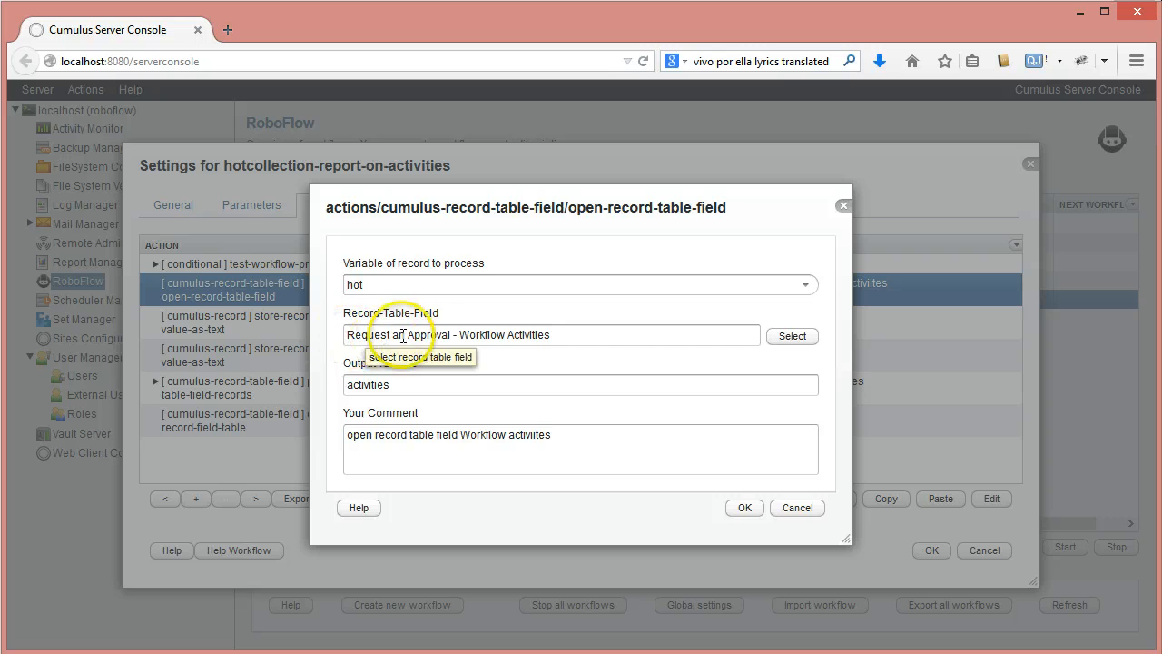
{"action": "left_click", "coordinate": [812, 511]}
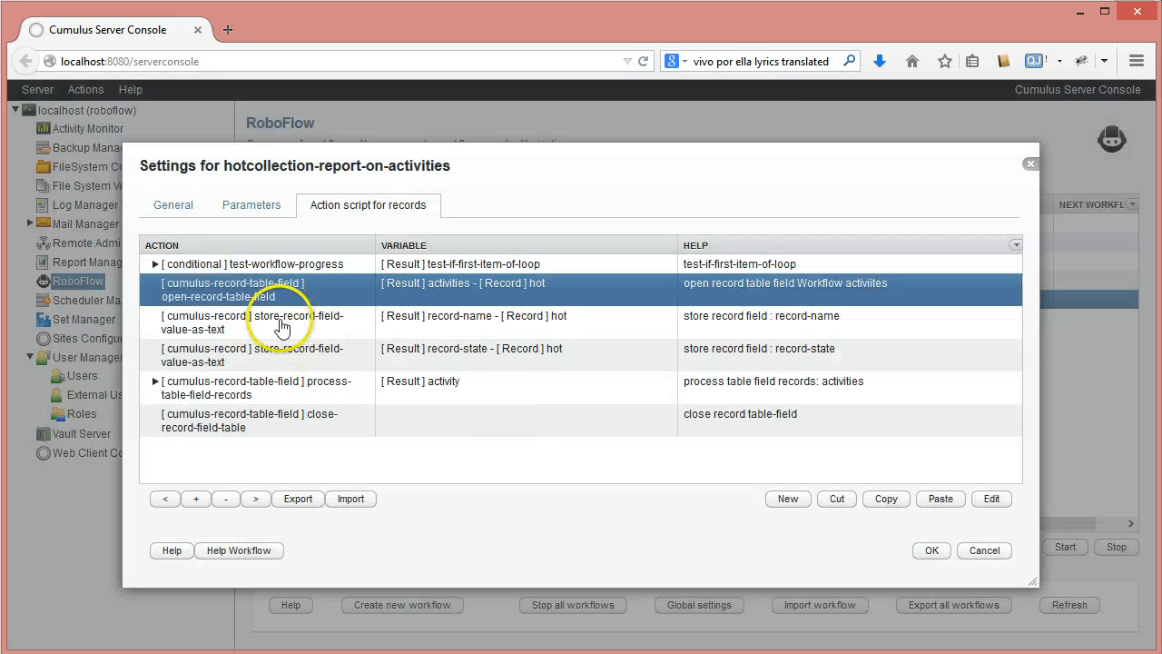
- Examine the settings of the two store-record-field-value-as-text actions for record-name and record-state
{"action": "double_click", "coordinate": [271, 322]}
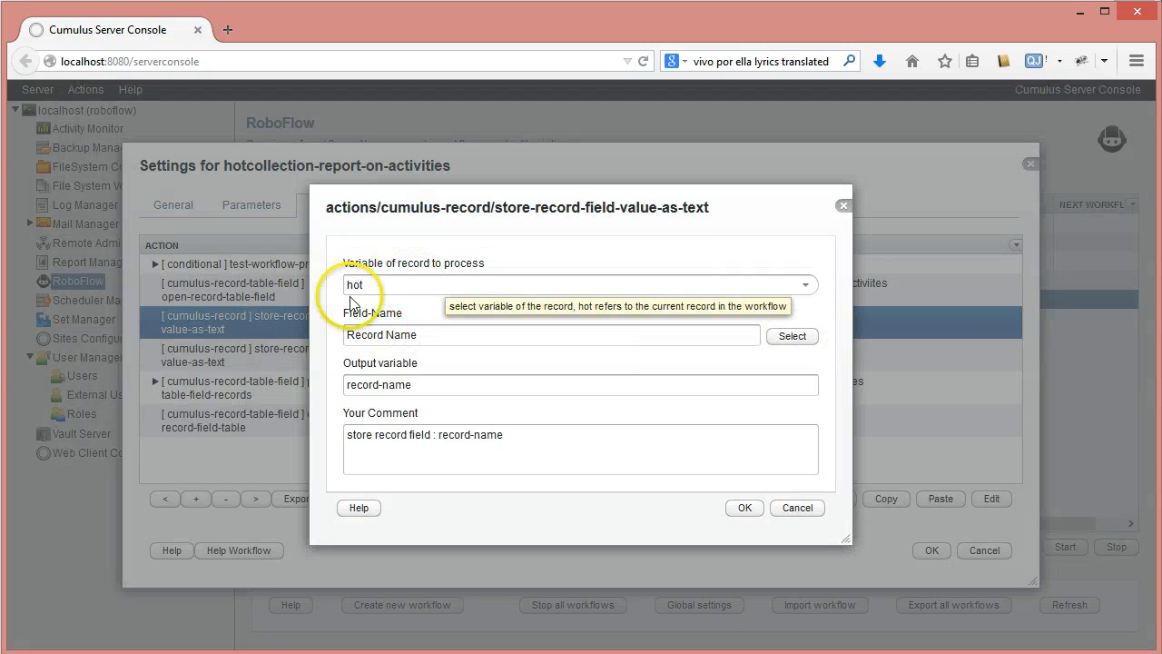
{"action": "left_click", "coordinate": [843, 206]}
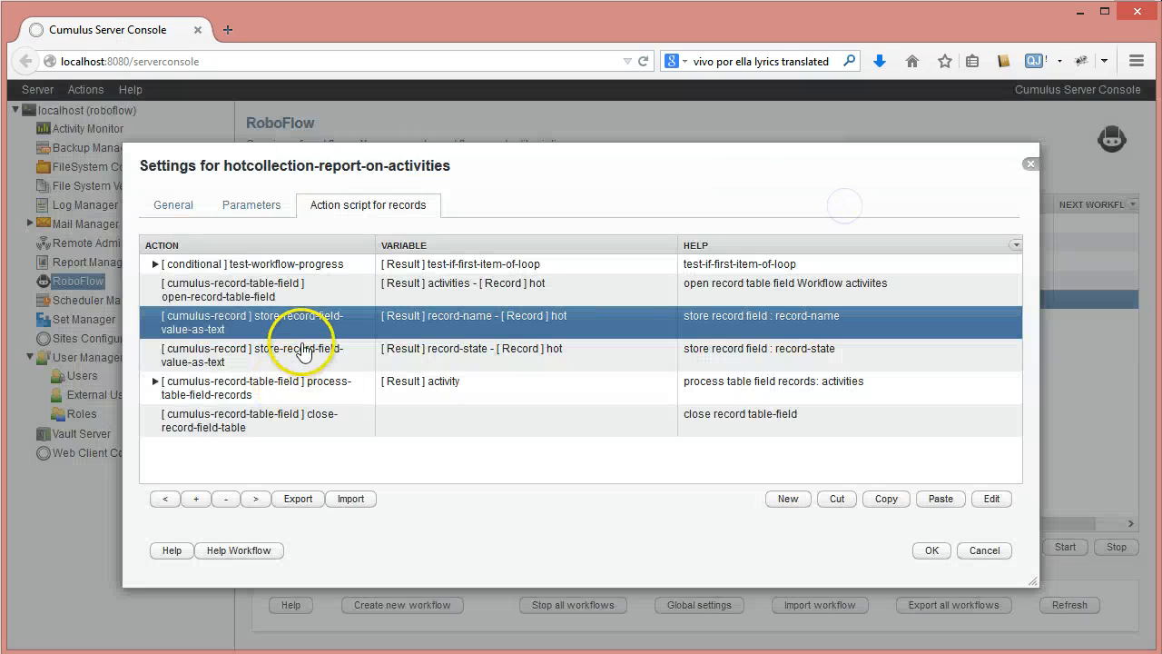
{"action": "double_click", "coordinate": [299, 350]}
{"action": "left_click", "coordinate": [843, 206]}
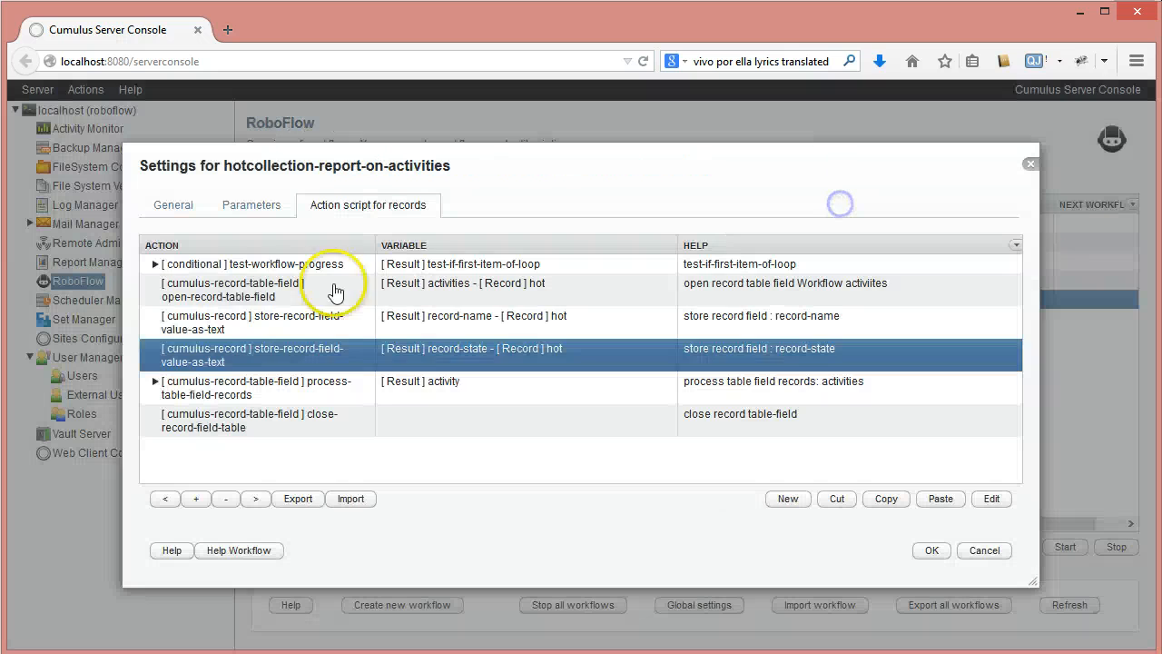
- Move the open-record-table-field action below the record-state action, directly before process-table-field-records
{"action": "left_click", "coordinate": [279, 292]}
{"action": "left_click", "coordinate": [837, 498]}
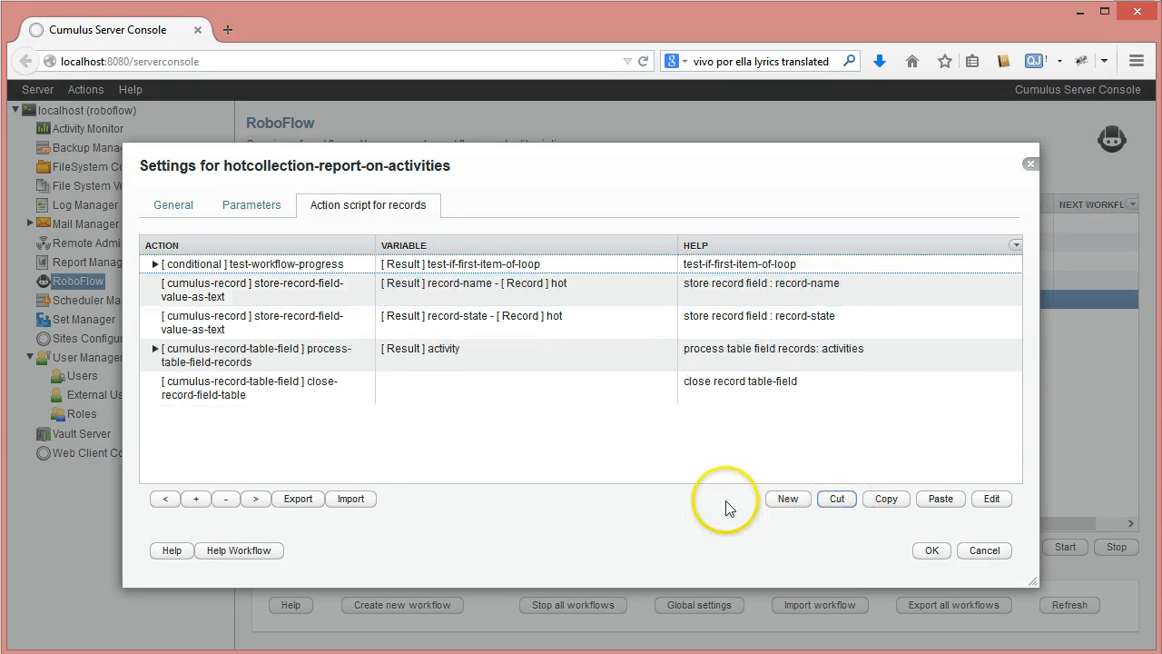
{"action": "left_click", "coordinate": [299, 325]}
{"action": "left_click", "coordinate": [941, 502]}
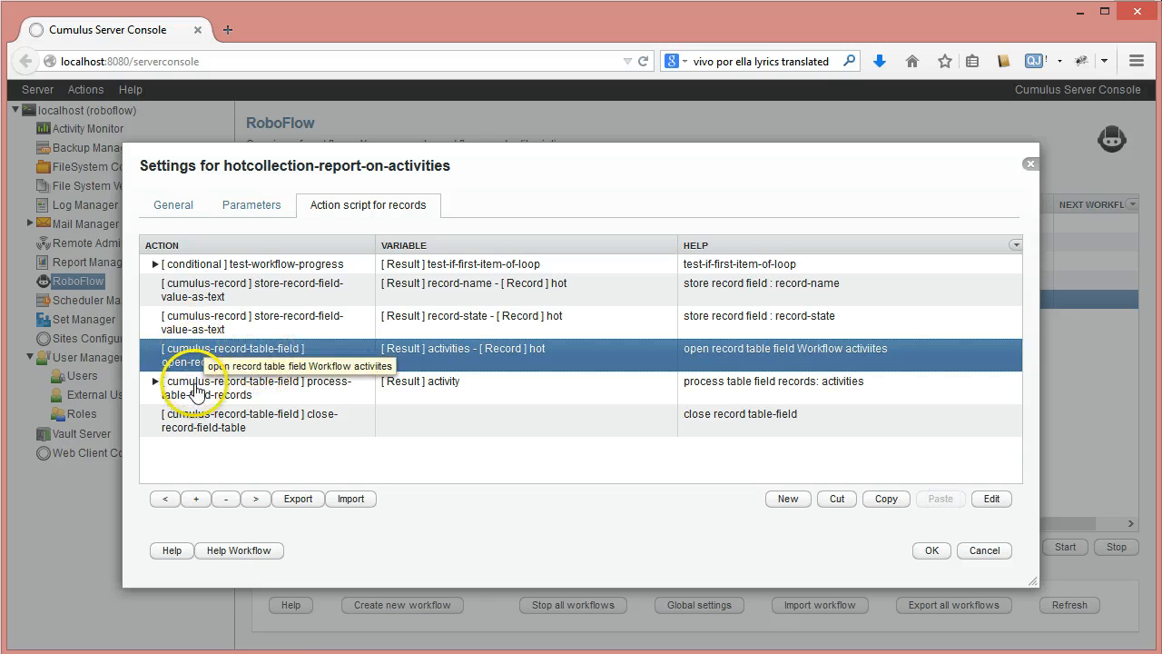
- Examine the record variable, table field and output variable of the moved open-record-table-field action
{"action": "left_click", "coordinate": [184, 392]}
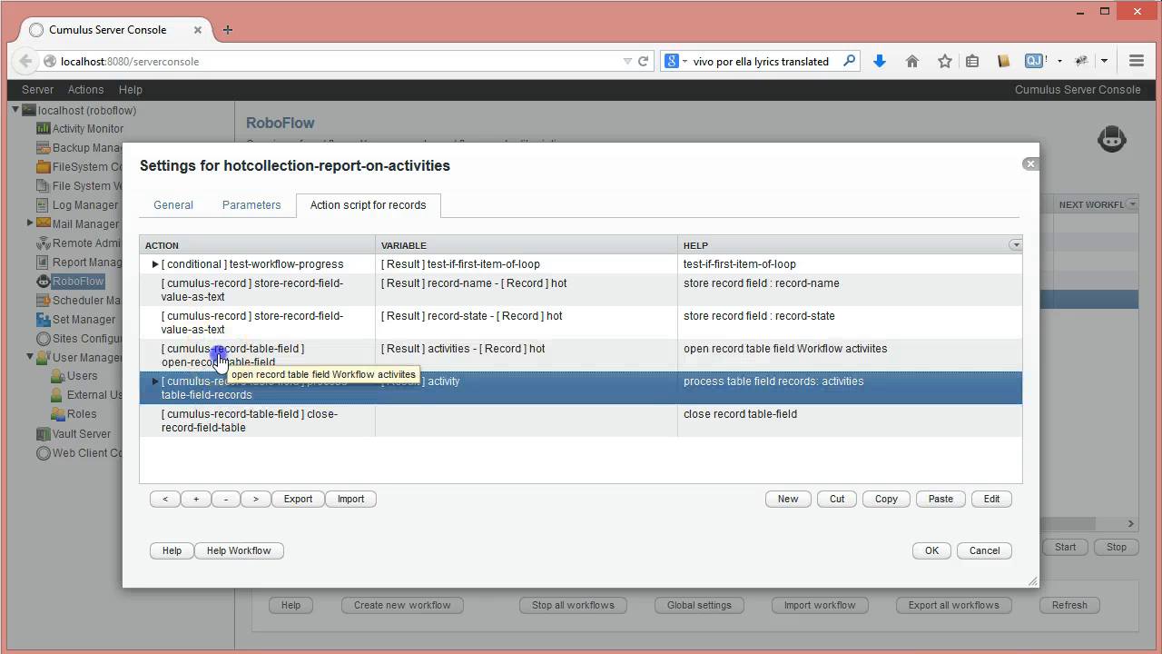
{"action": "double_click", "coordinate": [219, 359]}
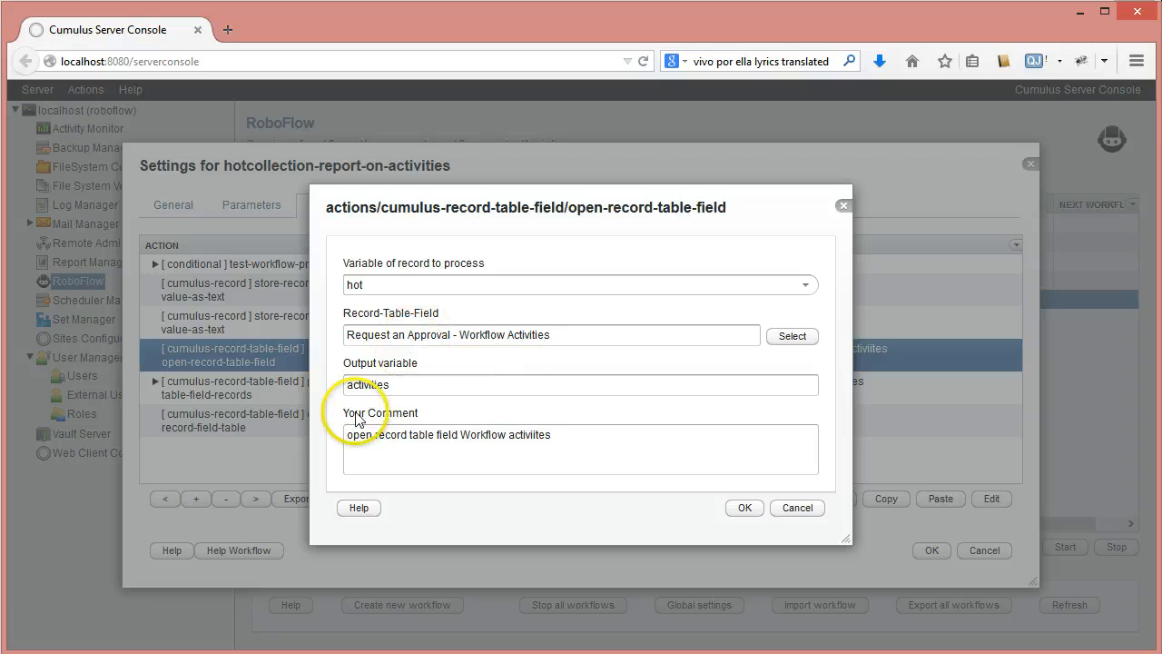
{"action": "left_click", "coordinate": [807, 513]}
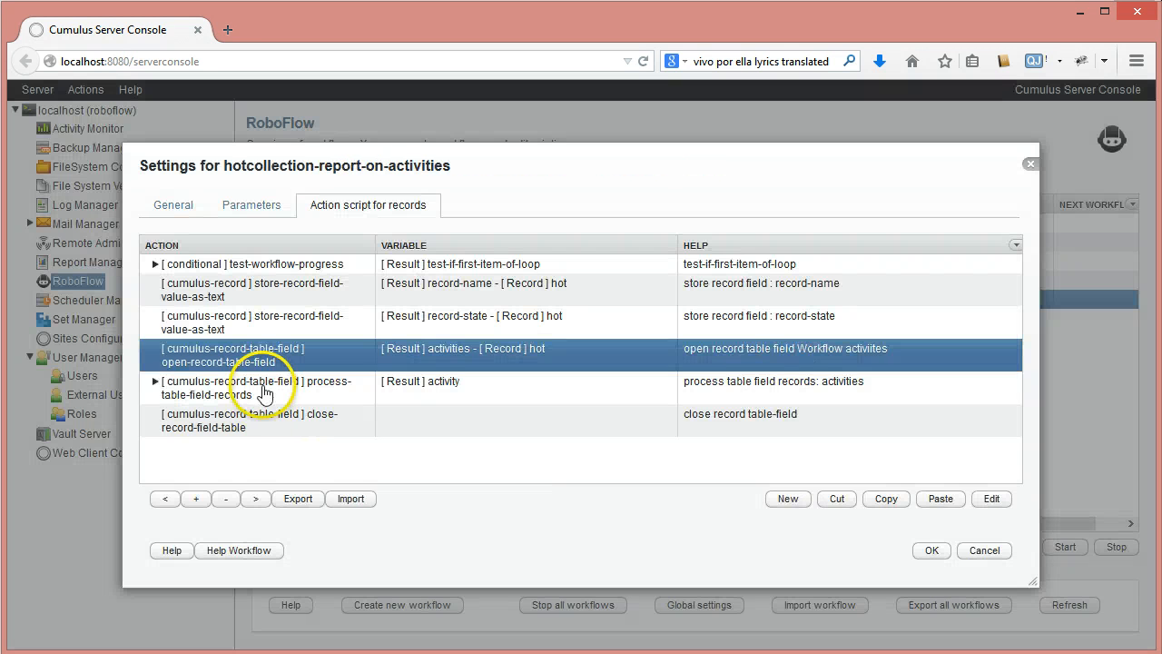
- Examine the optional query and output variable of the process-table-field-records action, leaving its settings unsaved
{"action": "left_click", "coordinate": [184, 392]}
{"action": "double_click", "coordinate": [266, 392]}
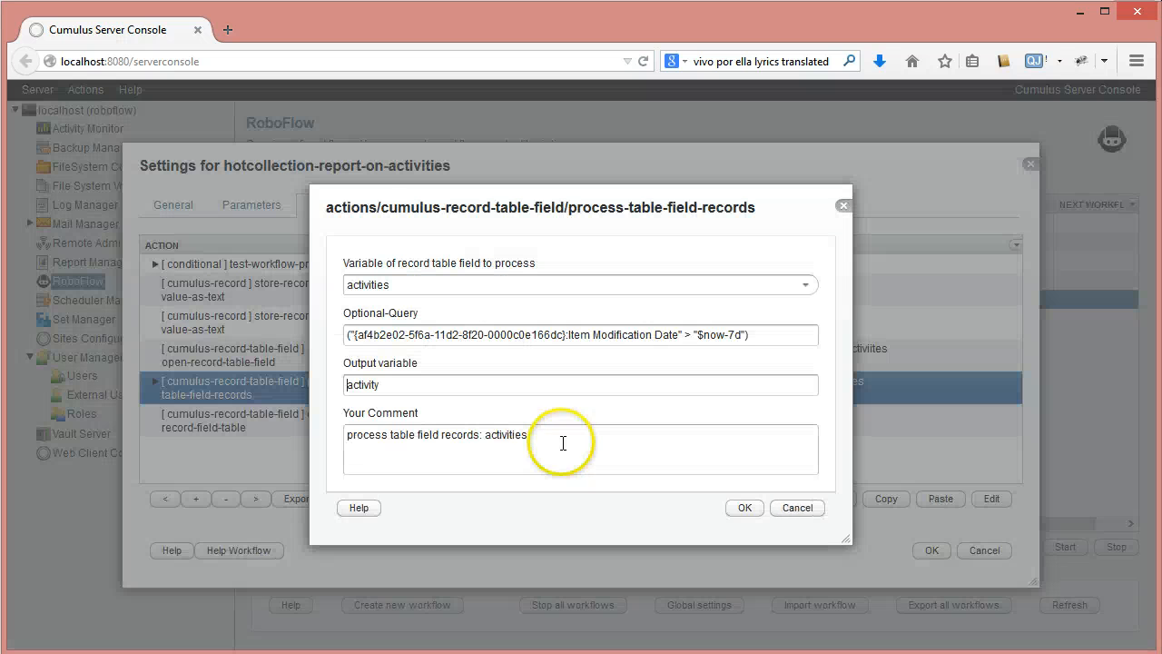
{"action": "left_click", "coordinate": [696, 333]}
{"action": "left_click_drag", "start_coordinate": [696, 332], "coordinate": [389, 316]}
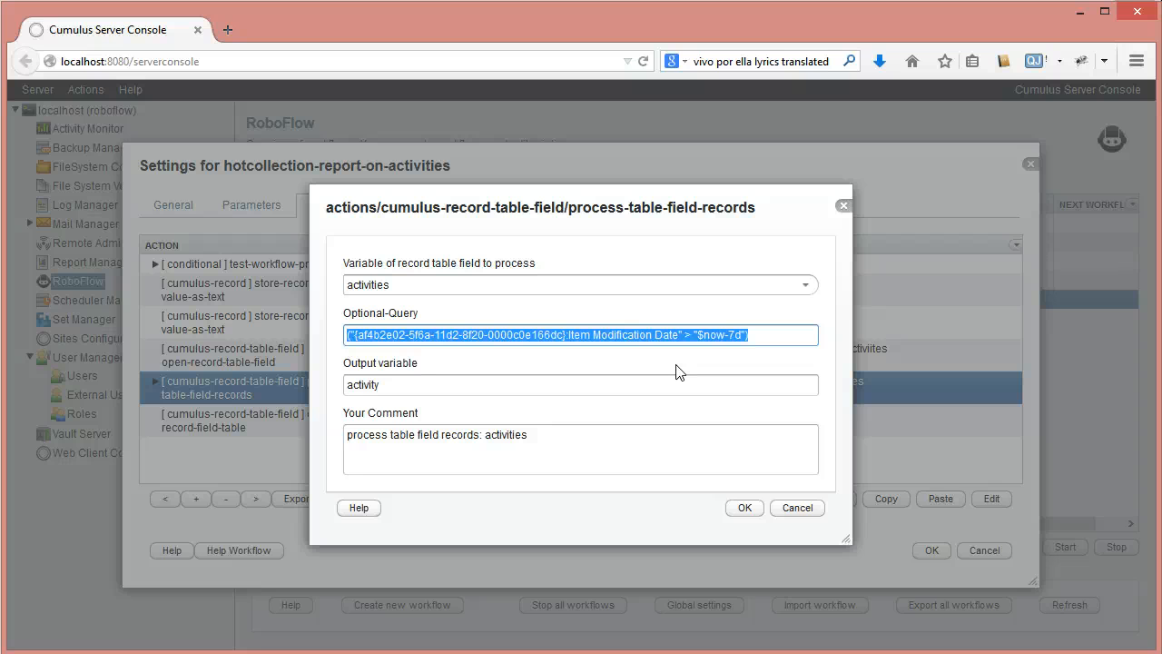
{"action": "left_click", "coordinate": [802, 508]}
- Expand the process-table-field-records action and examine its nested store actions for activity name, description, date and user
{"action": "left_click", "coordinate": [156, 381]}
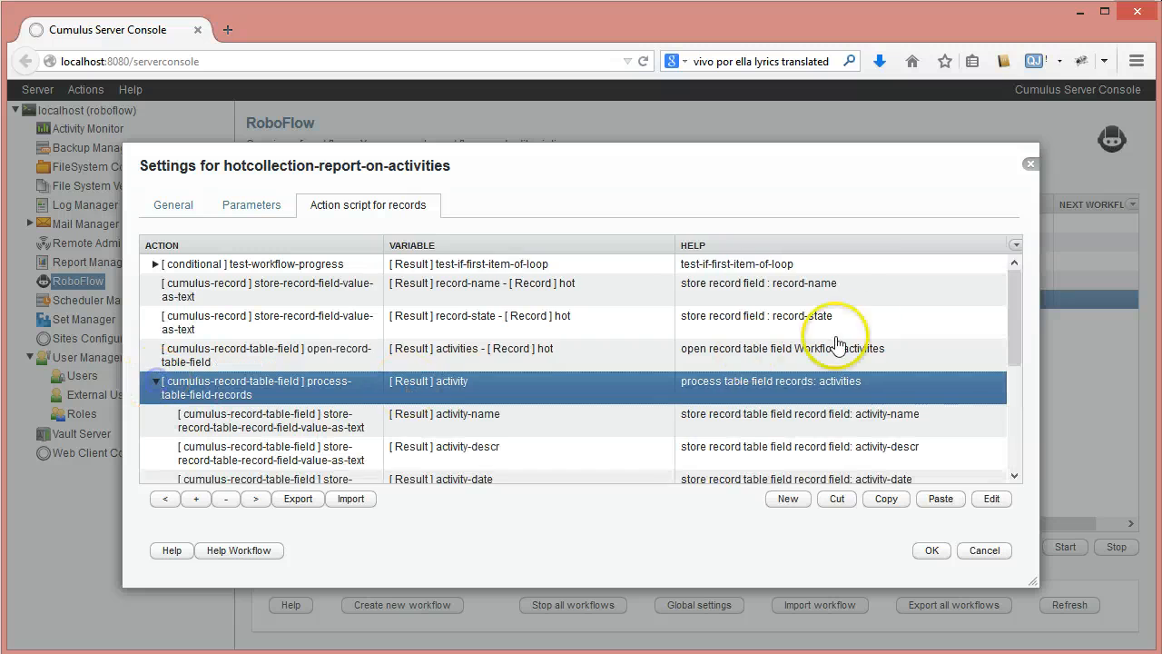
{"action": "mouse_move", "coordinate": [1017, 334]}
{"action": "left_mouse_down"}
{"action": "mouse_move", "coordinate": [1020, 381]}
{"action": "mouse_move", "coordinate": [1016, 332]}
{"action": "left_mouse_up"}
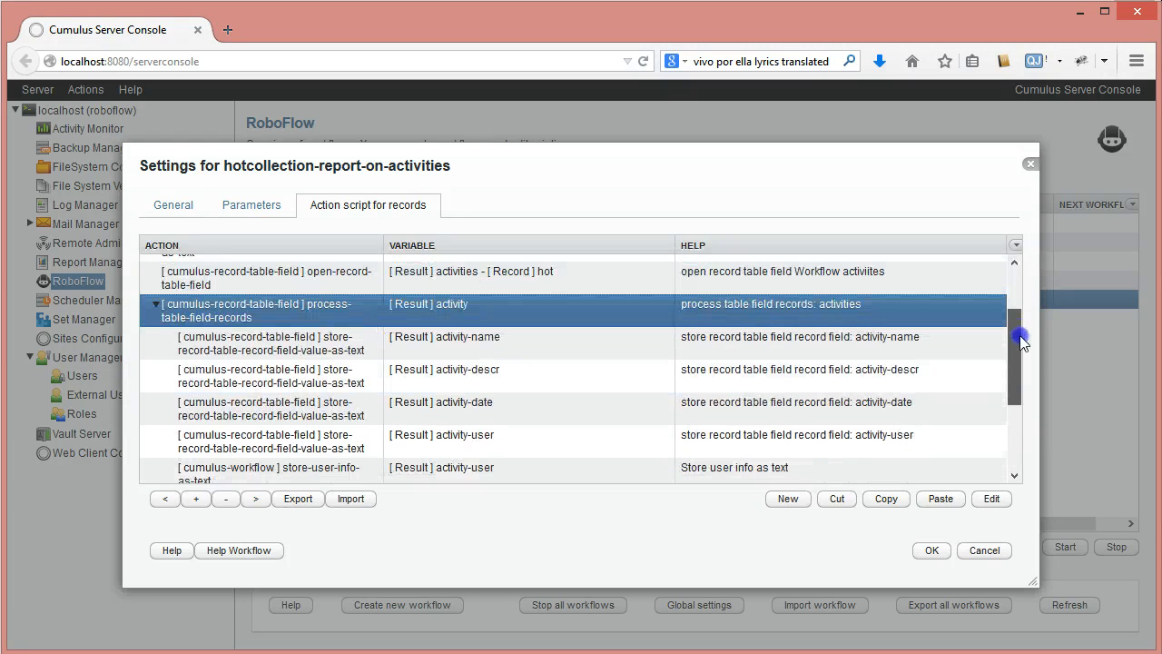
{"action": "left_click", "coordinate": [484, 353]}
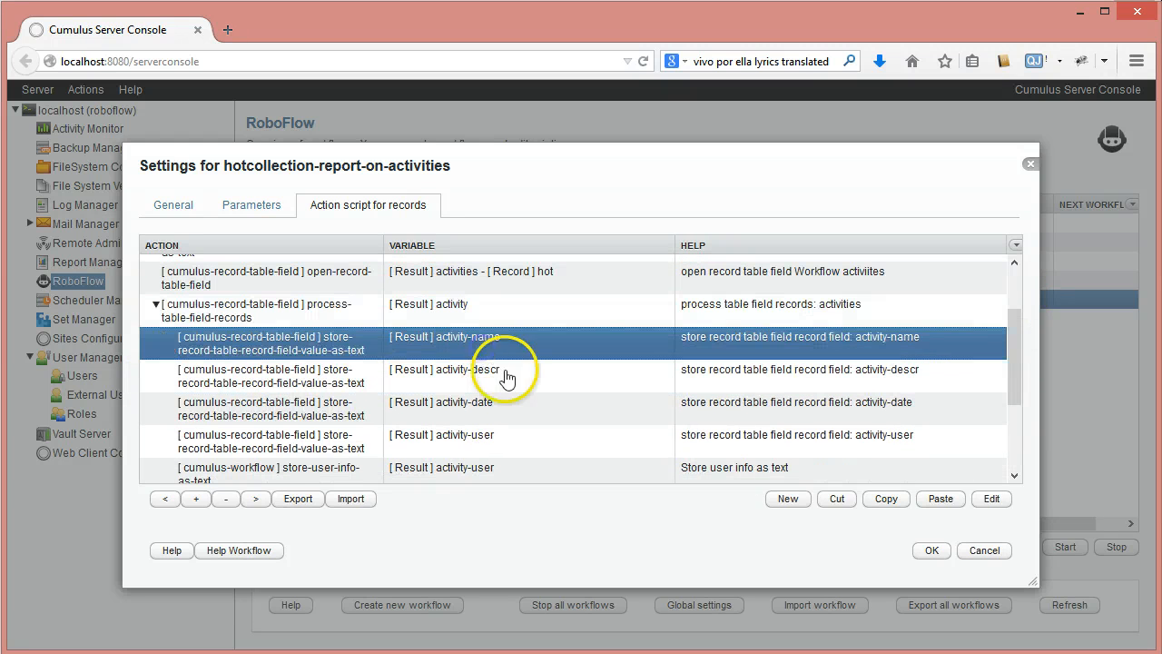
{"action": "left_click", "coordinate": [482, 381]}
{"action": "left_click", "coordinate": [496, 412]}
{"action": "left_click", "coordinate": [502, 434]}
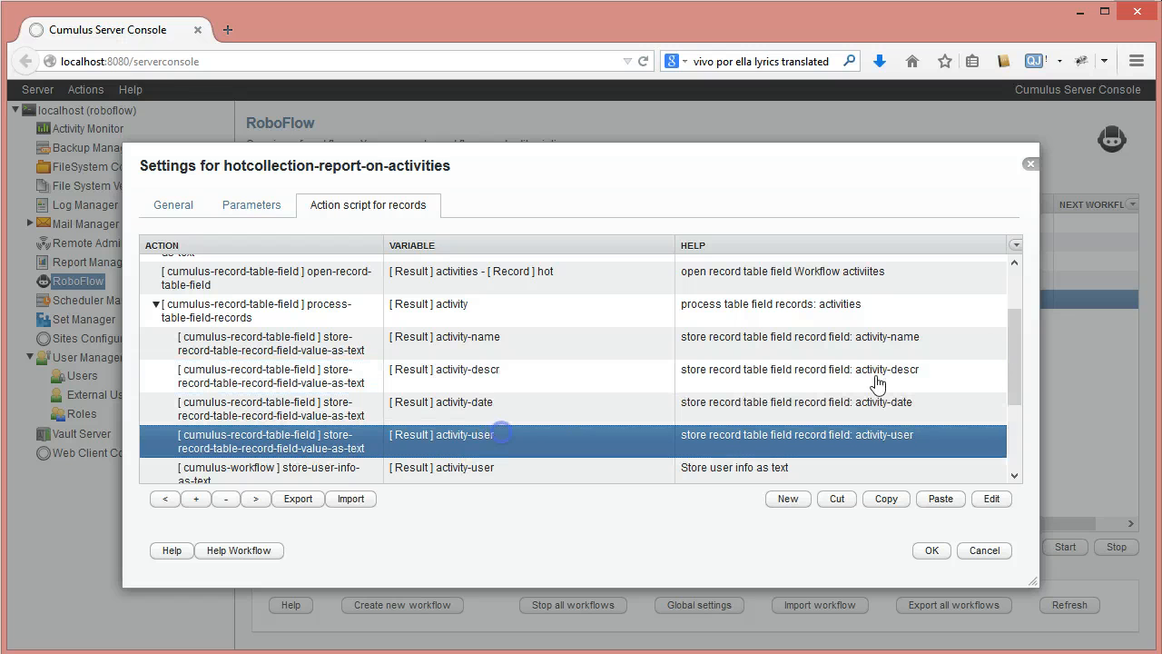
{"action": "left_click_drag", "start_coordinate": [1016, 351], "coordinate": [1029, 418]}
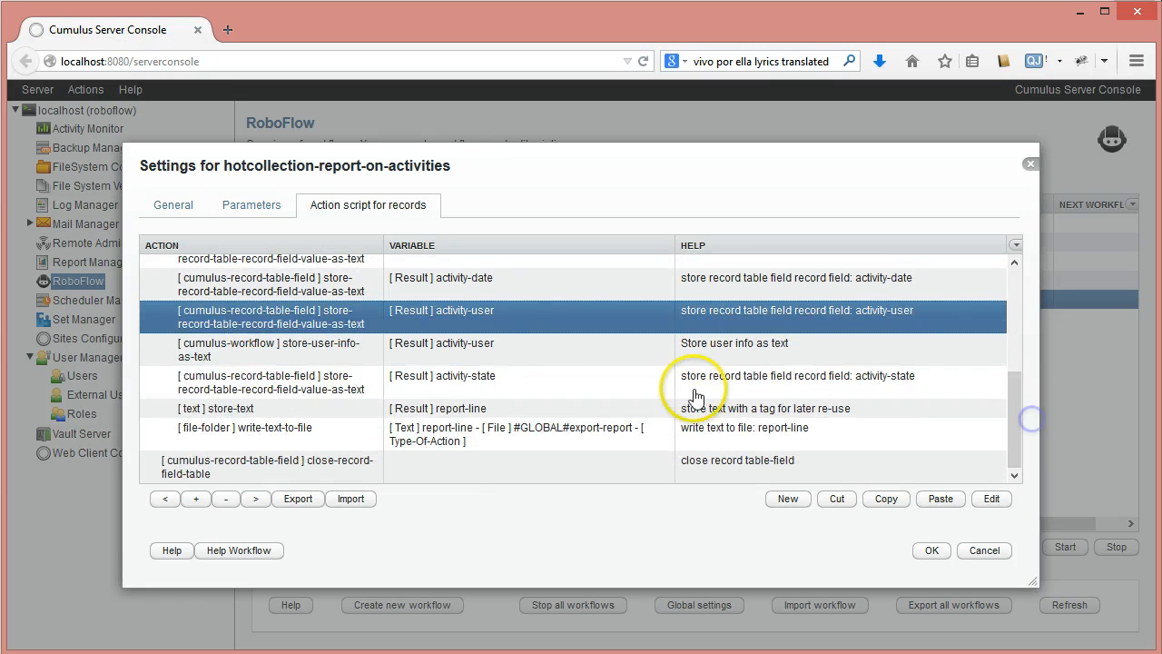
- Examine the type of info and selected user settings of the store-user-info-as-text action for activity-user
{"action": "left_click", "coordinate": [465, 325]}
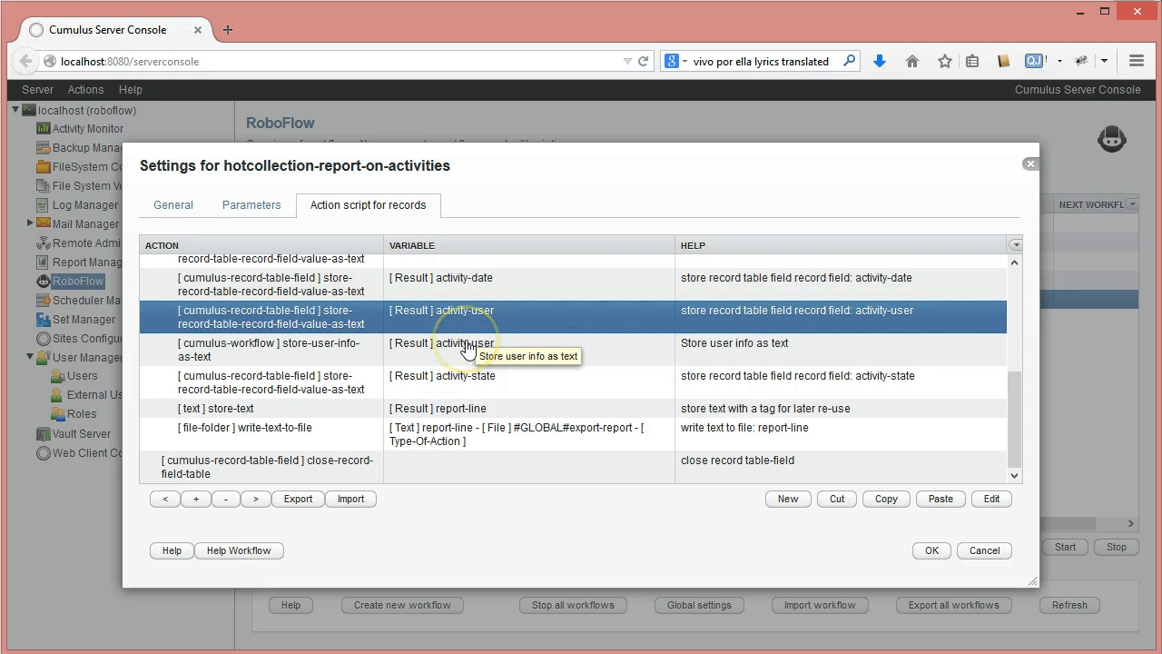
{"action": "double_click", "coordinate": [465, 348]}
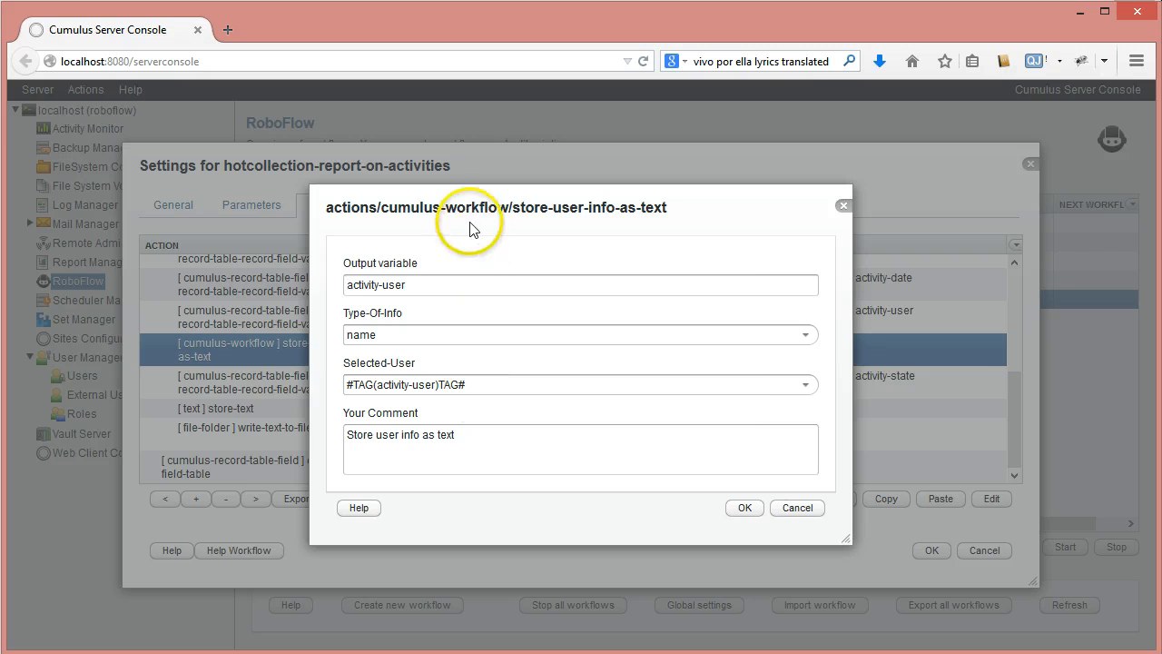
{"action": "left_click_drag", "start_coordinate": [470, 224], "coordinate": [674, 225]}
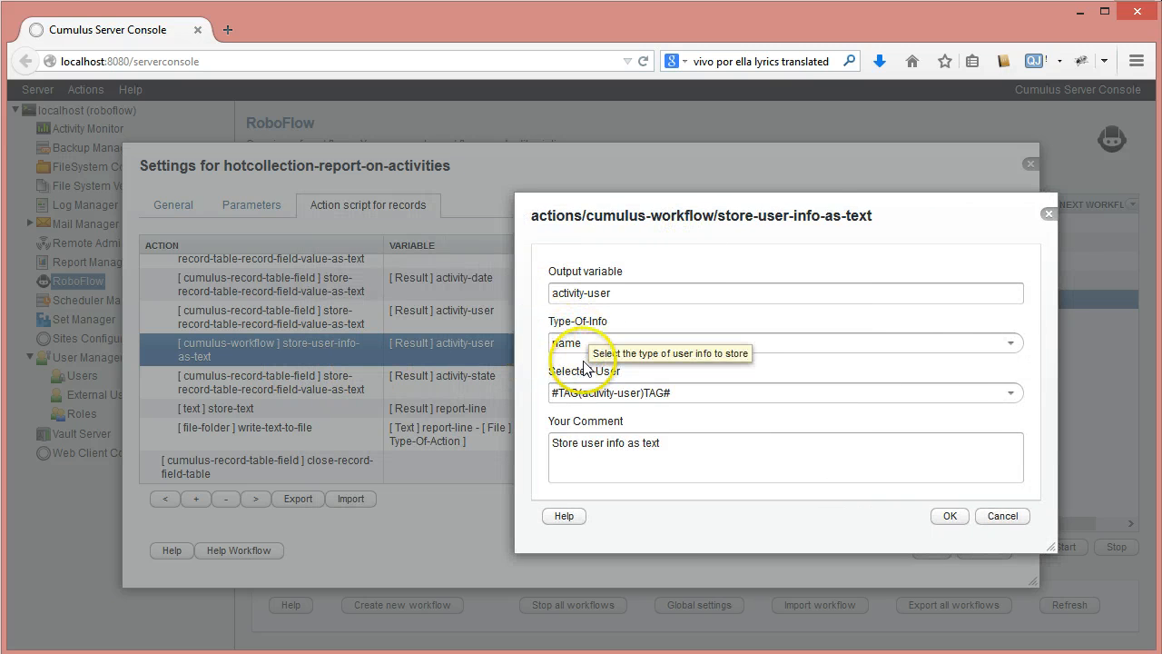
{"action": "left_click", "coordinate": [1000, 516]}
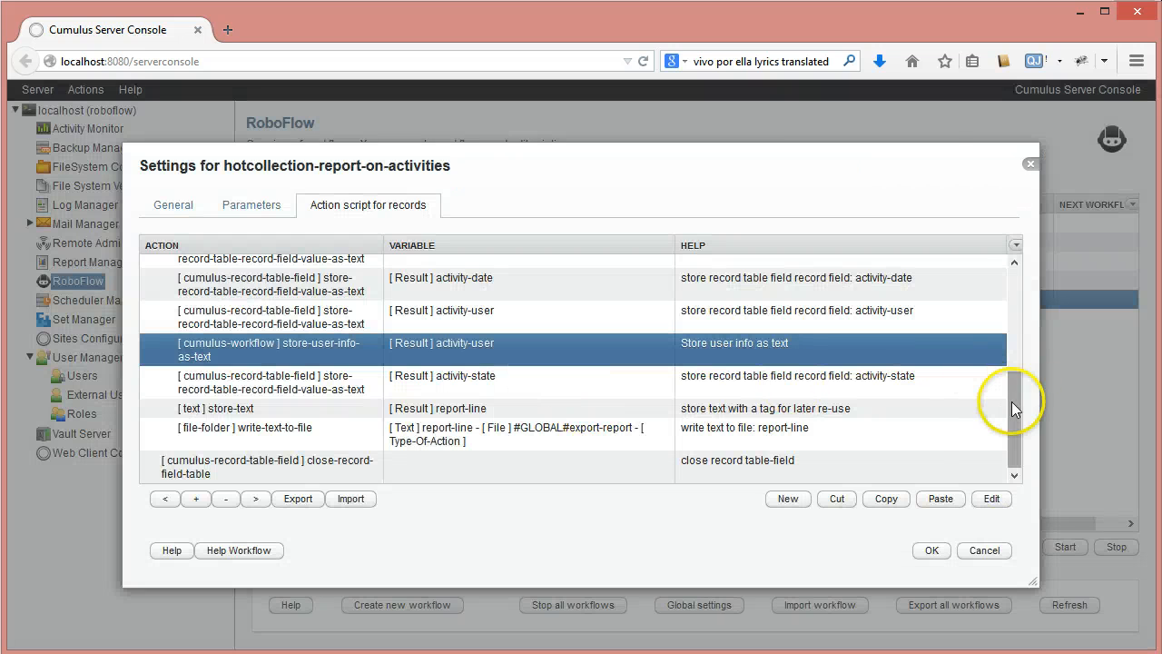
- Examine the text stored by the report-line store-text action and the settings of the write-text-to-file action inside the loop
{"action": "left_click", "coordinate": [435, 406]}
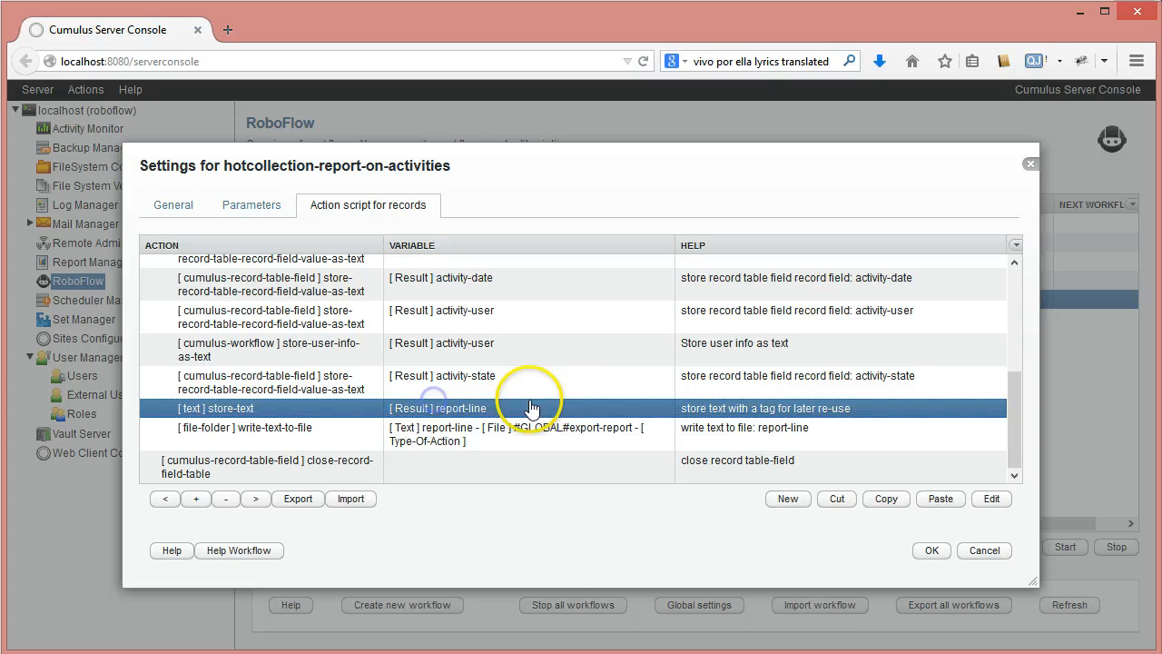
{"action": "double_click", "coordinate": [457, 406]}
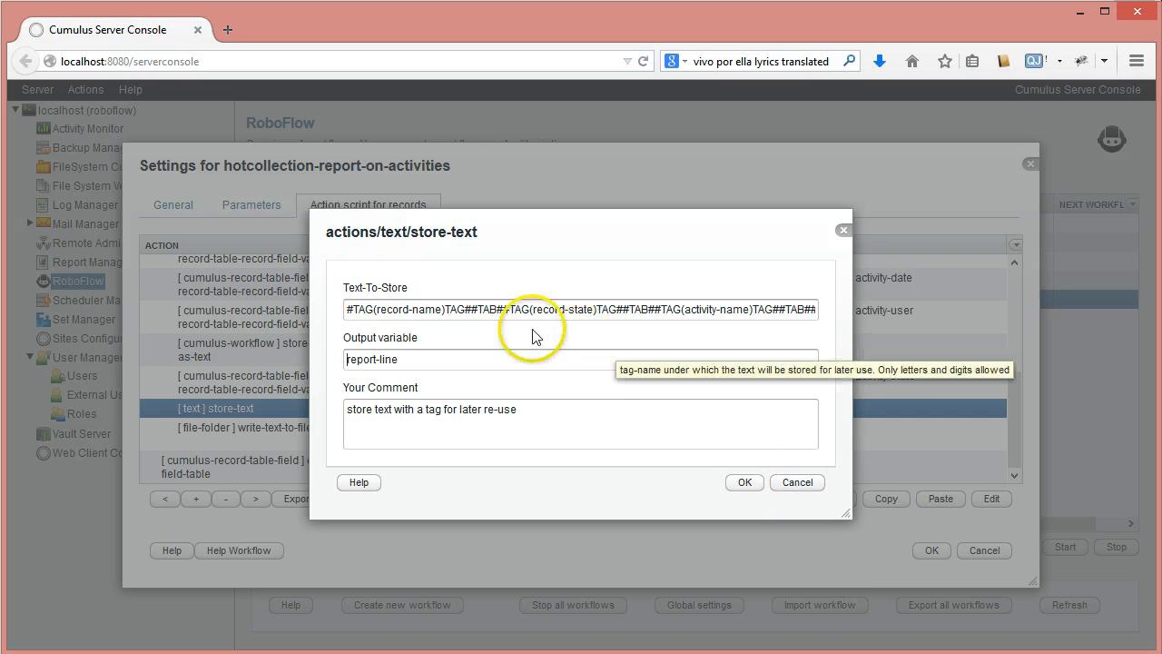
{"action": "left_click_drag", "start_coordinate": [471, 308], "coordinate": [908, 325]}
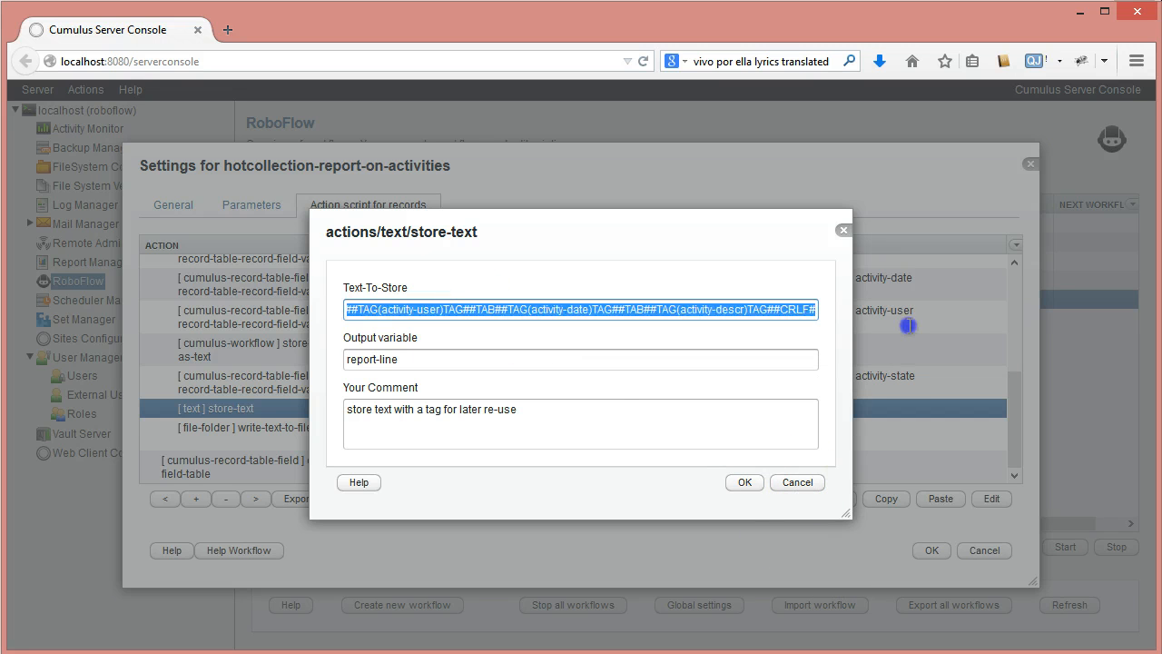
{"action": "left_click_drag", "start_coordinate": [816, 309], "coordinate": [774, 309]}
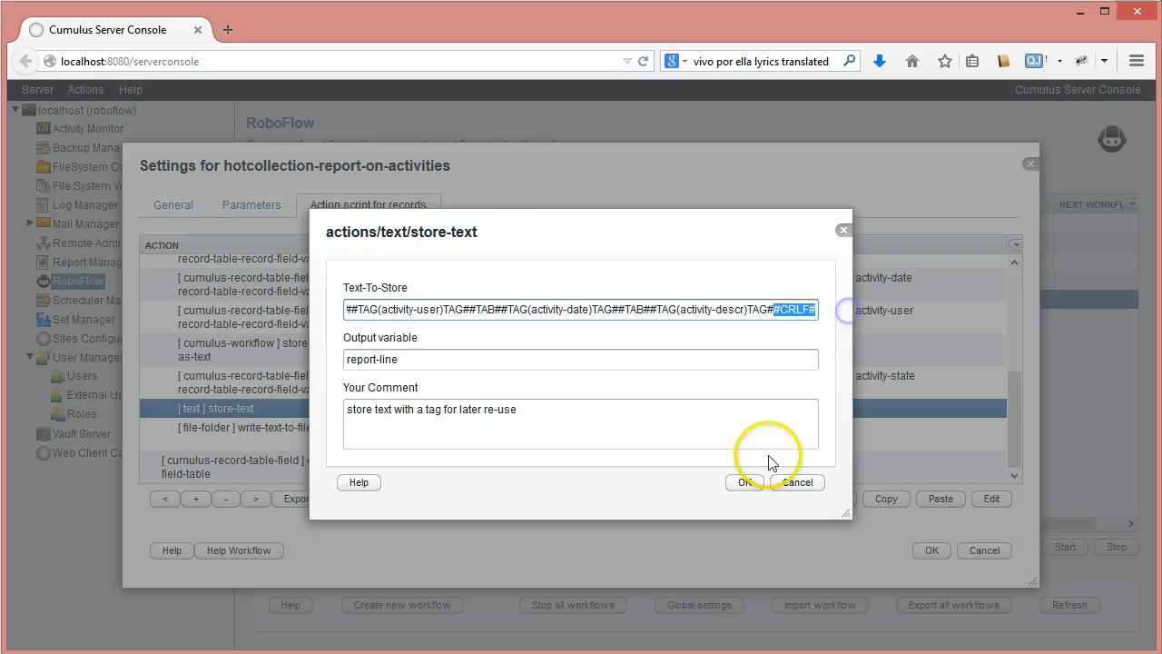
{"action": "left_click", "coordinate": [783, 486]}
{"action": "double_click", "coordinate": [267, 439]}
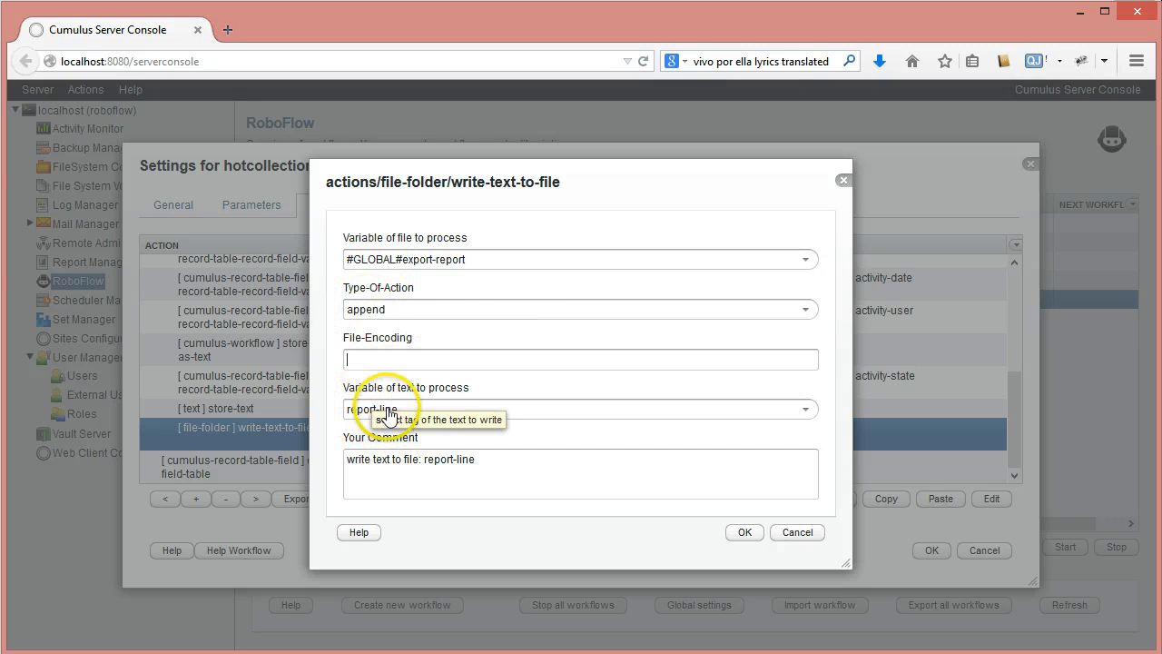
{"action": "left_click", "coordinate": [743, 532]}
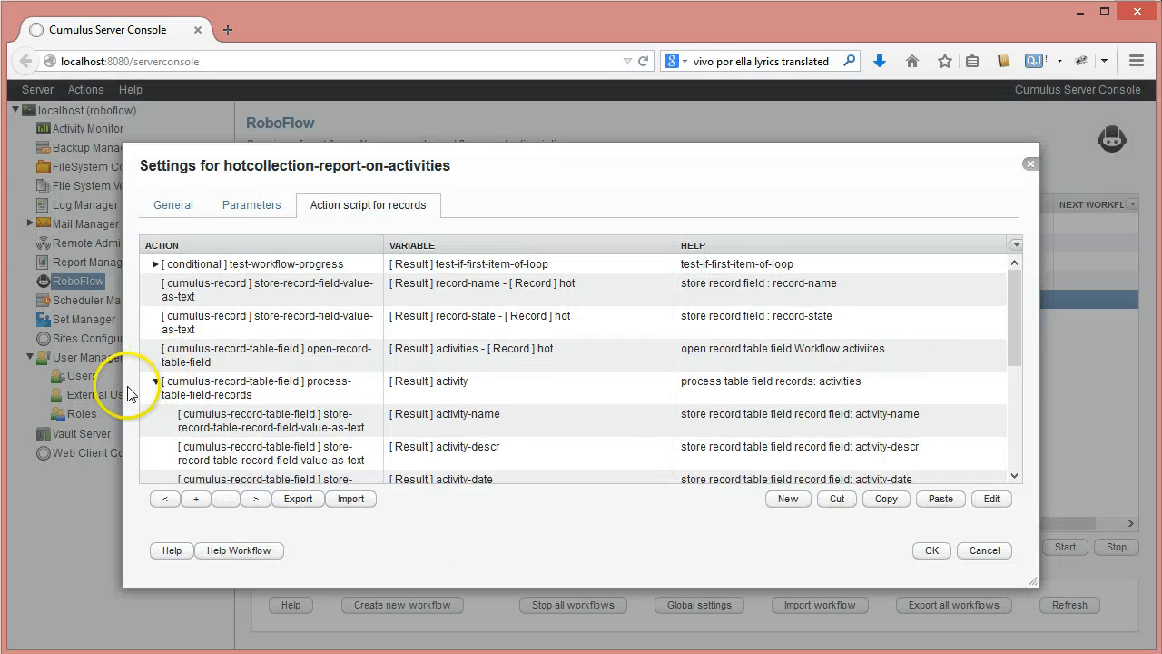
- Collapse the process-table-field-records action and save the hotcollection-report-on-activities workflow
{"action": "left_click", "coordinate": [156, 384]}
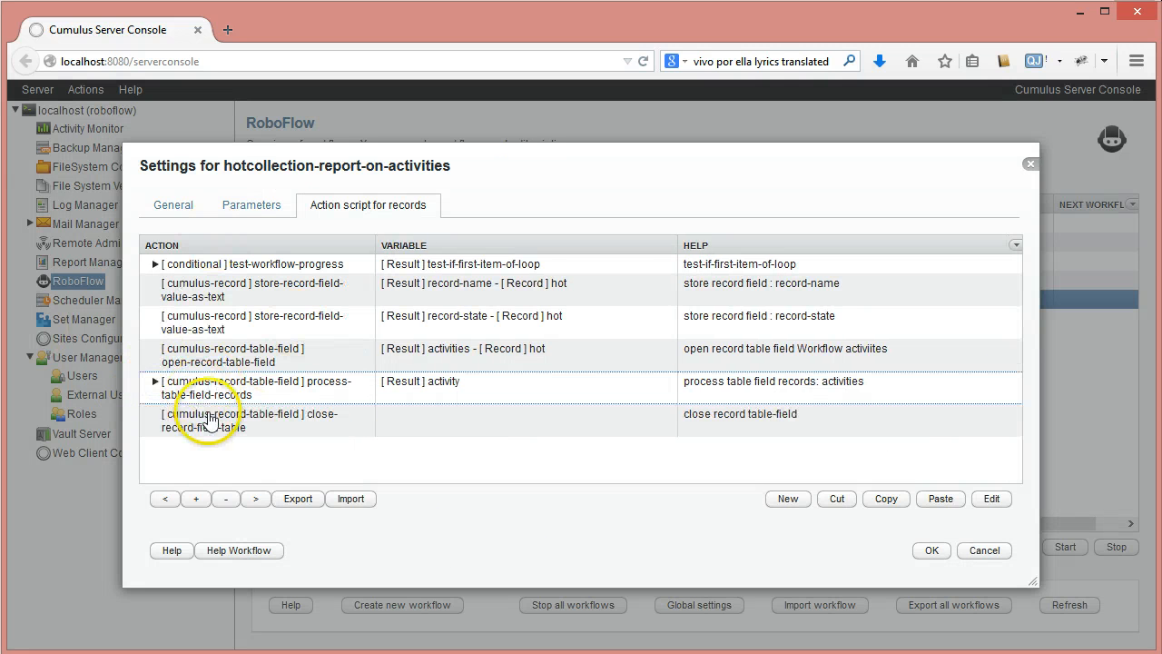
{"action": "left_click", "coordinate": [192, 429]}
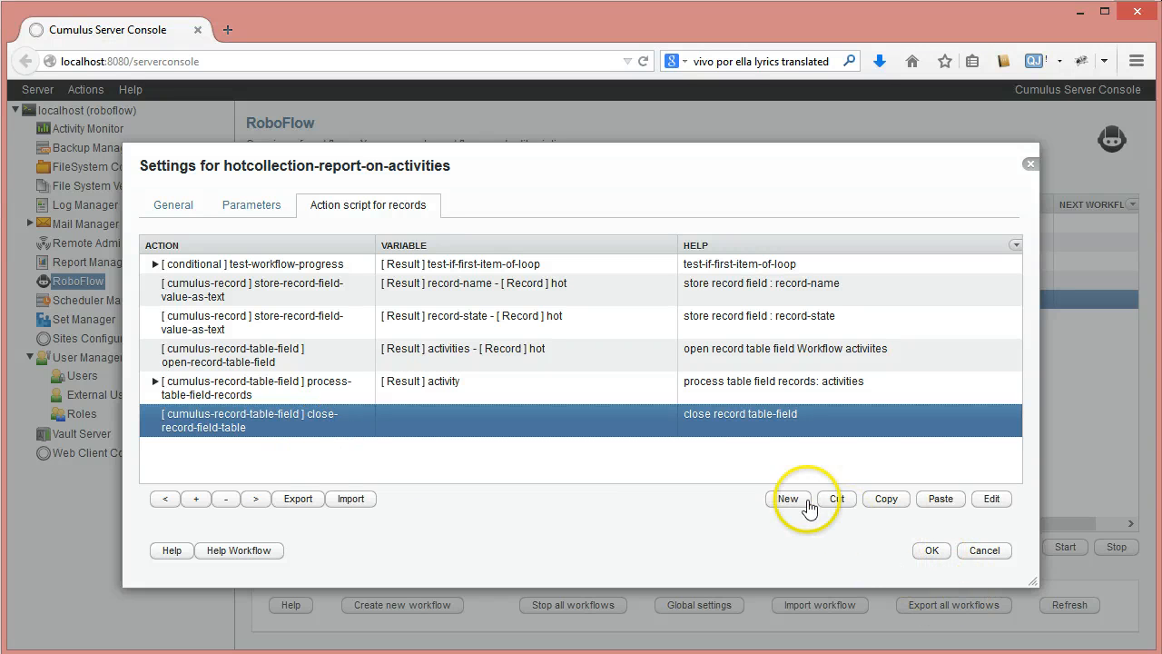
{"action": "left_click", "coordinate": [933, 550]}
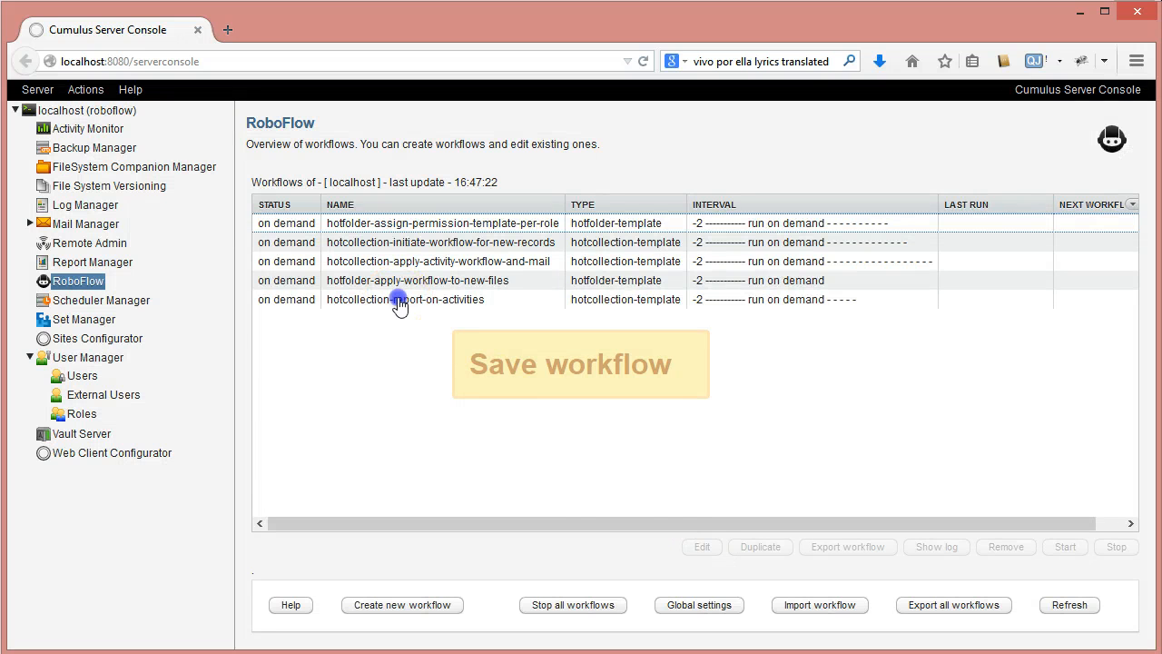
- Run the hotcollection-report-on-activities workflow on demand
{"action": "left_click", "coordinate": [399, 302]}
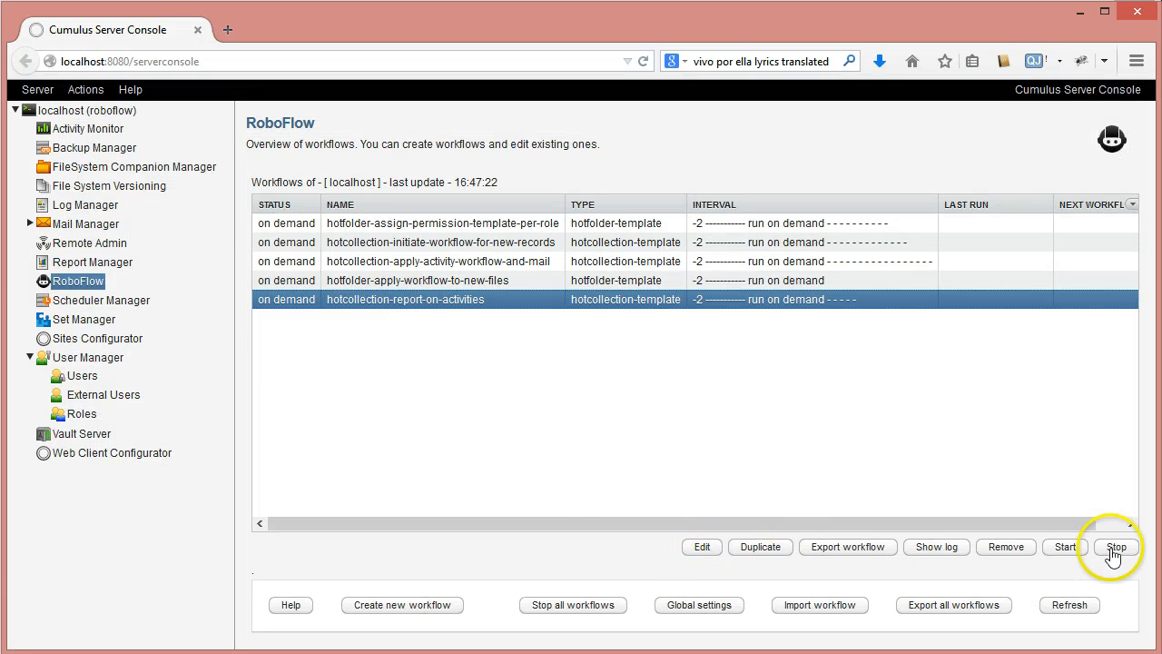
{"action": "left_click", "coordinate": [1067, 546]}
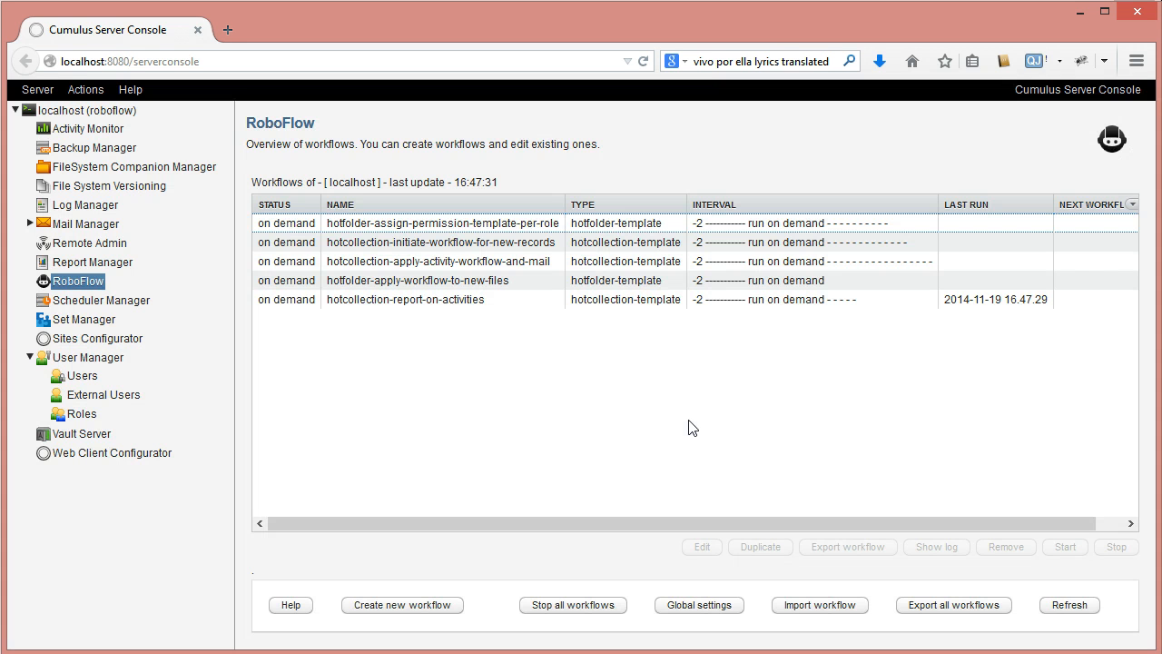
{"action": "left_click", "coordinate": [410, 301]}
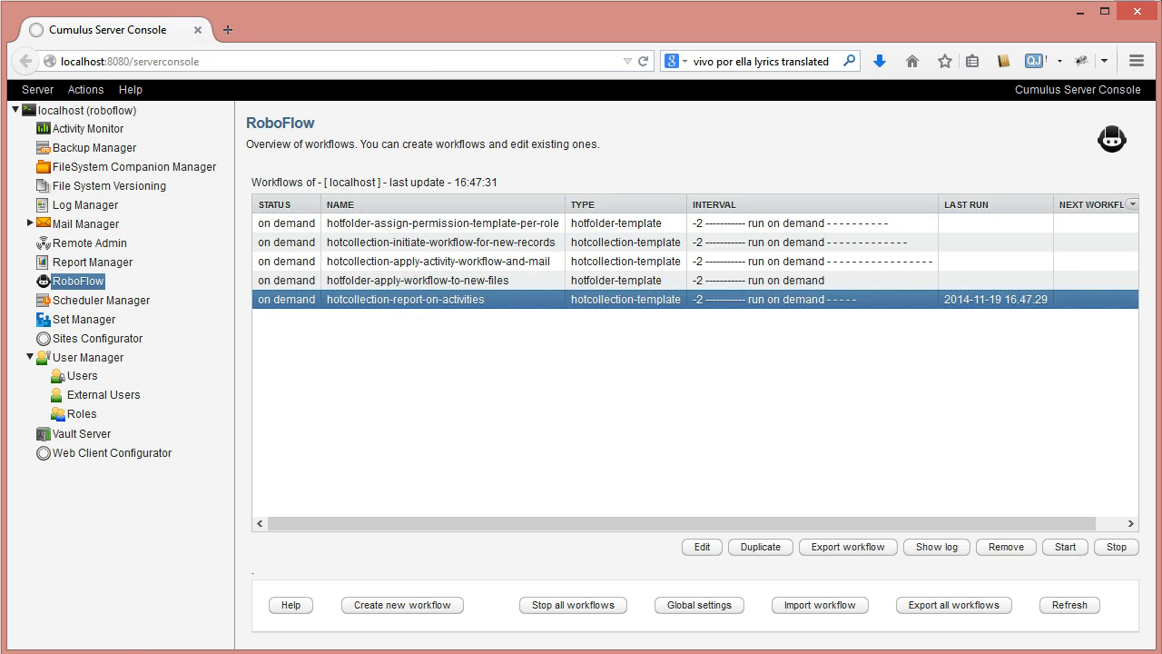
- Switch to the target folder in File Explorer and open activities-last-7-days20141119164728598.txt in Microsoft Excel
{"action": "mouse_move", "coordinate": [27, 652]}
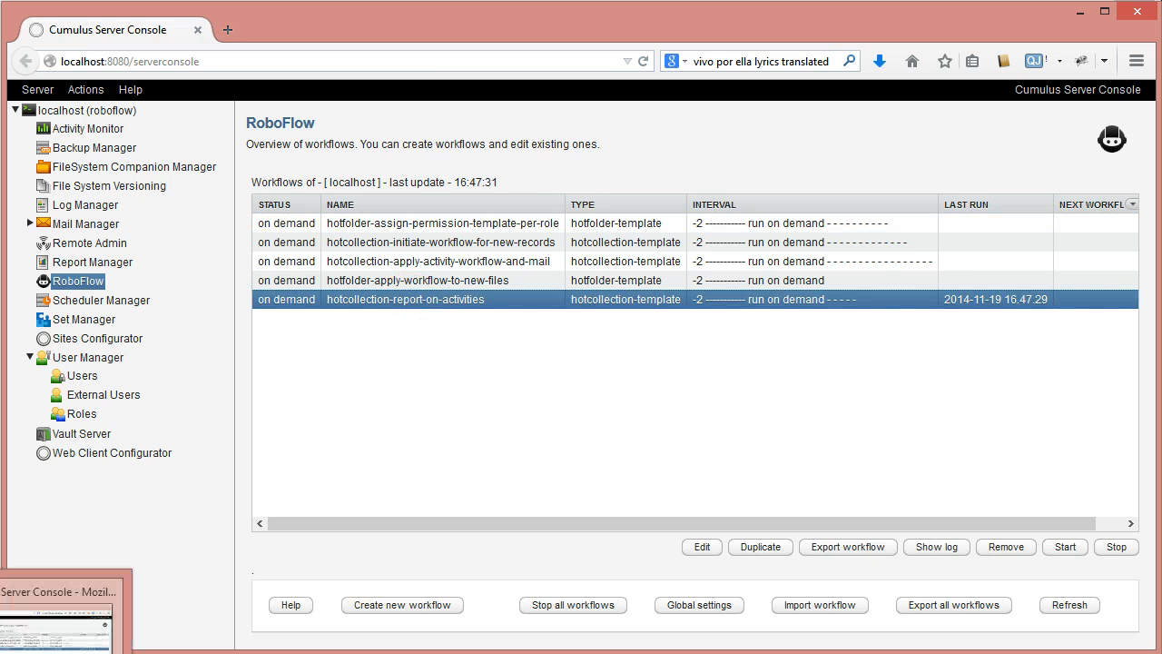
{"action": "left_click", "coordinate": [434, 317]}
{"action": "left_click", "coordinate": [506, 225]}
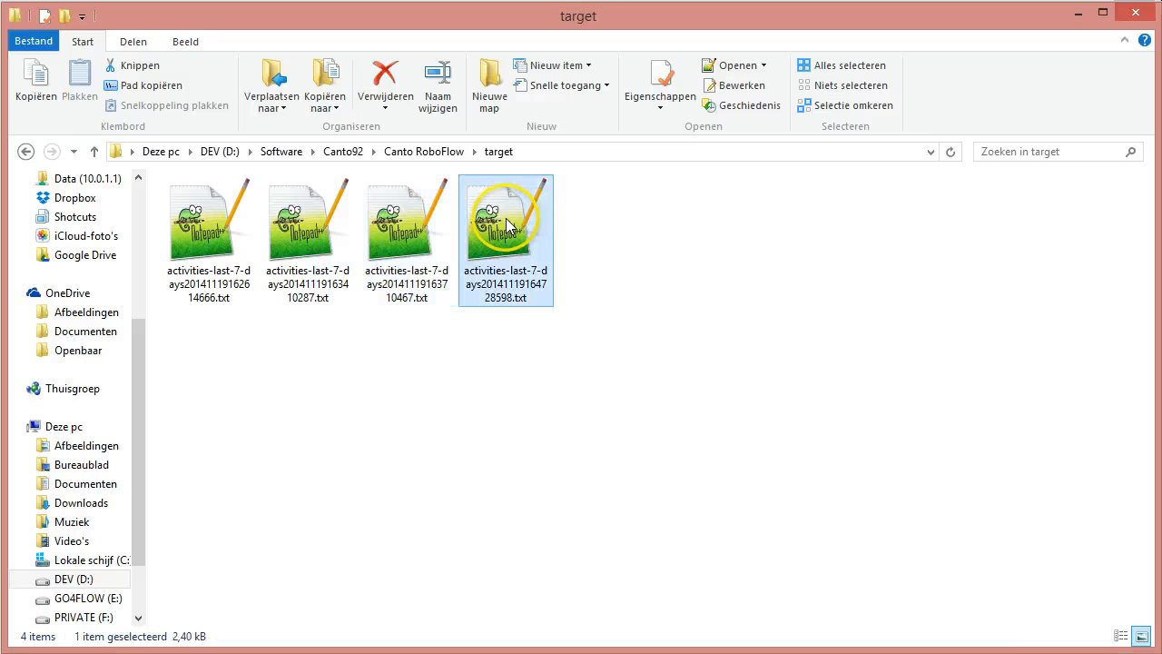
{"action": "right_click", "coordinate": [508, 225]}
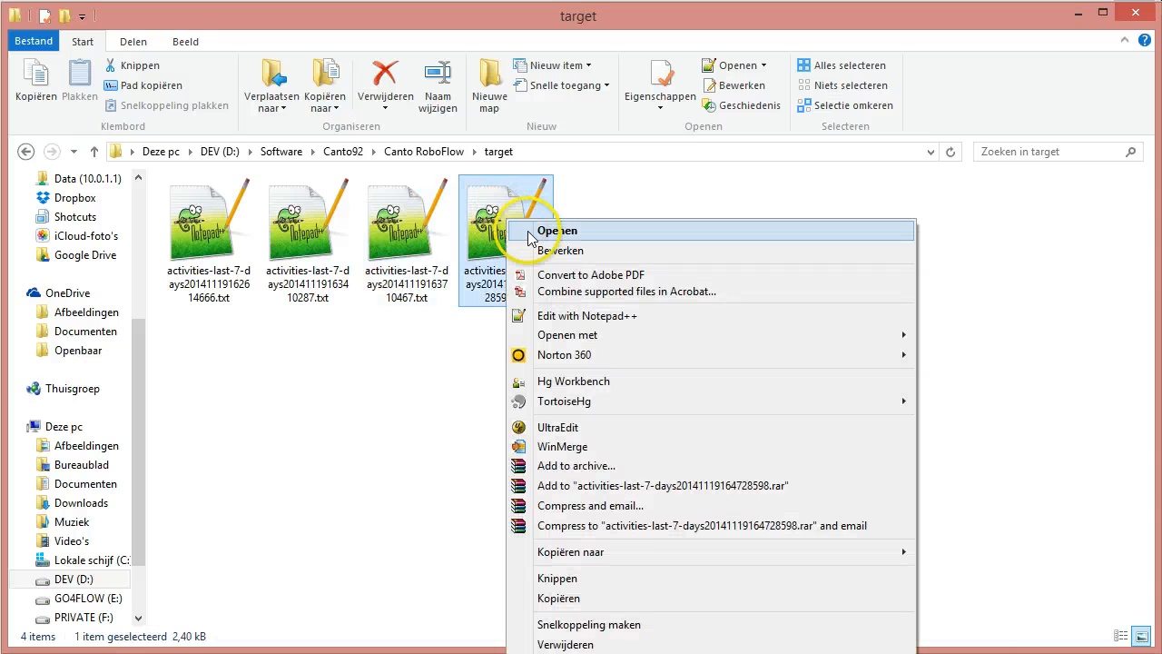
{"action": "mouse_move", "coordinate": [545, 335]}
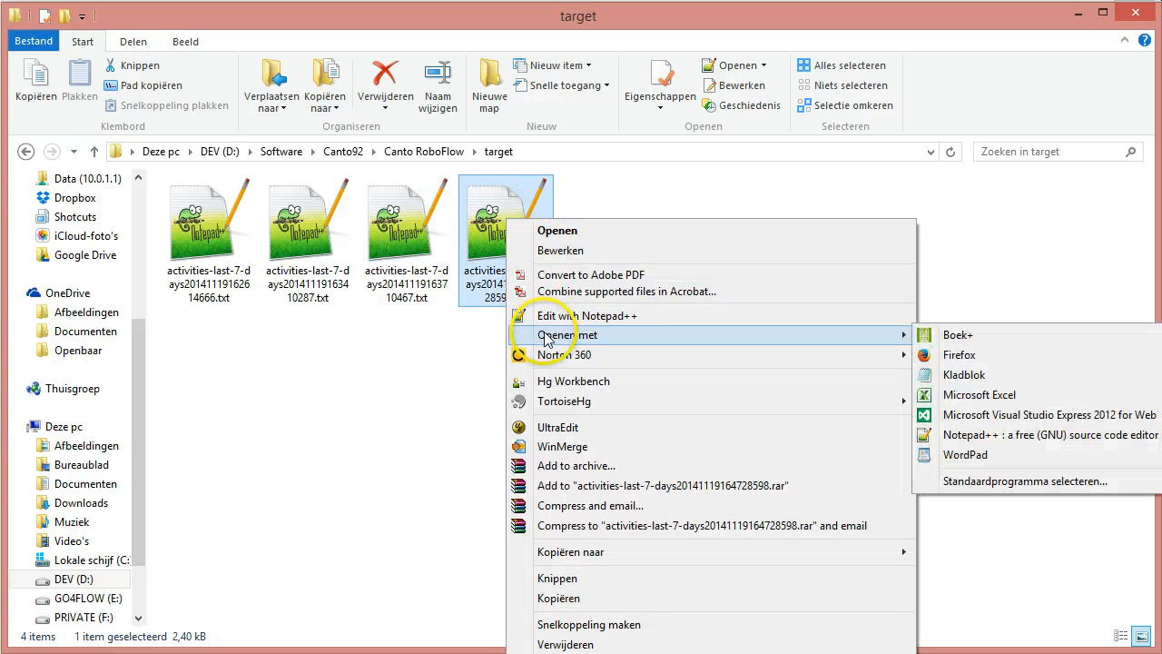
{"action": "left_click", "coordinate": [905, 335]}
{"action": "mouse_move", "coordinate": [835, 337]}
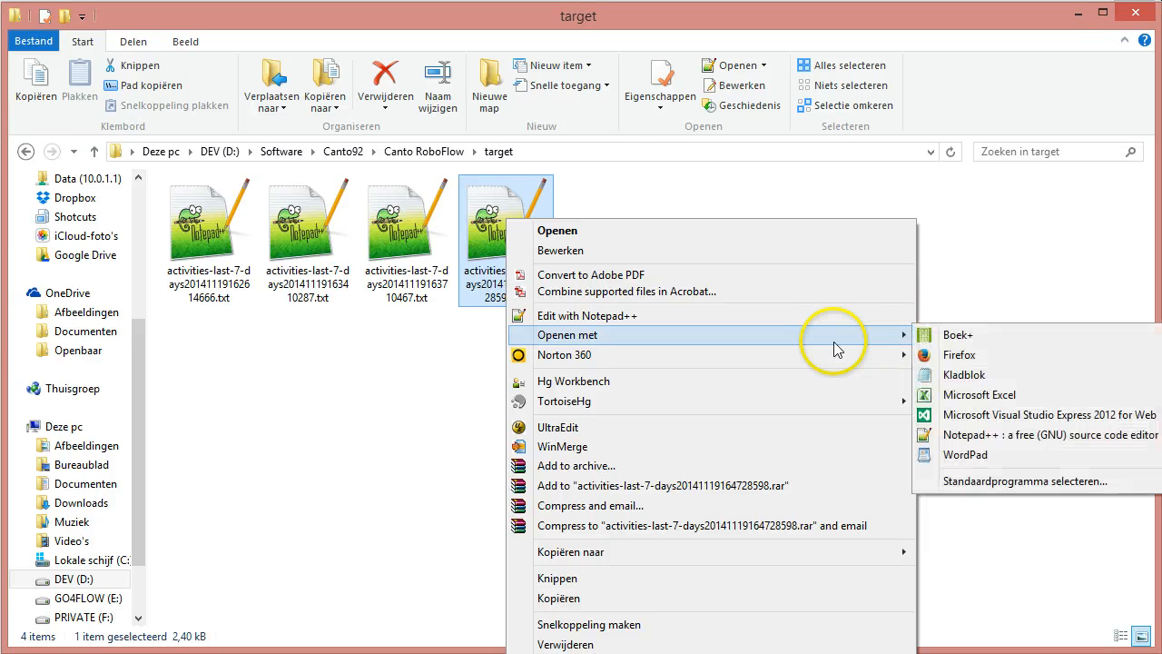
{"action": "left_click", "coordinate": [964, 395]}
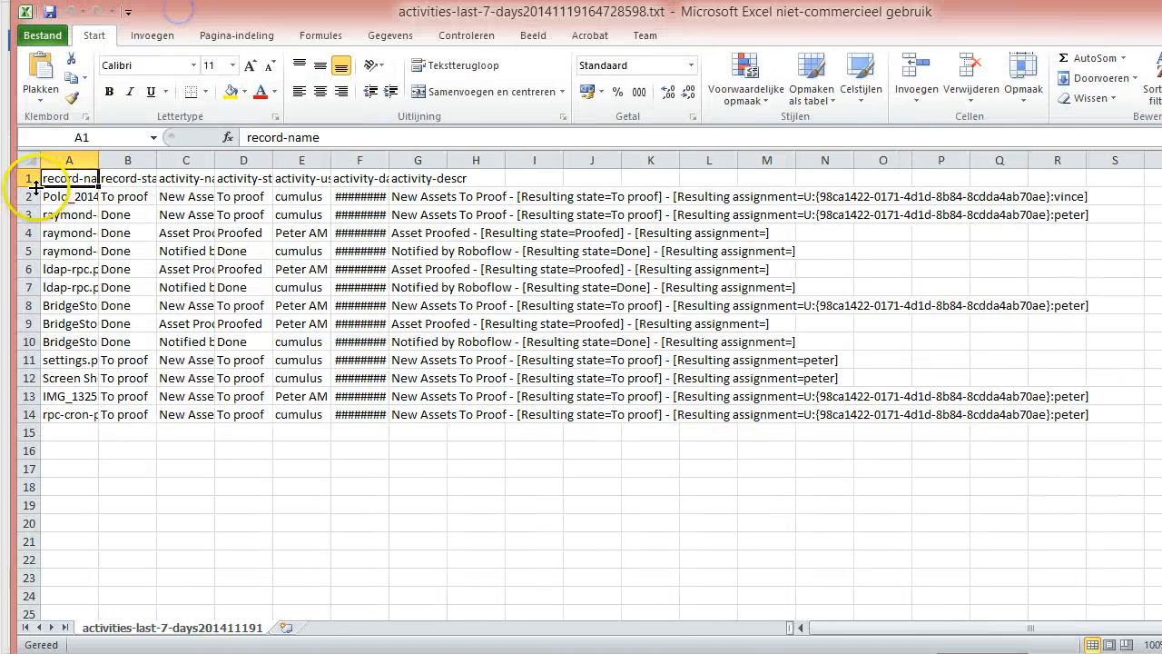
- Make the header row bold and widen columns A through G equally so the report contents are readable
{"action": "left_click", "coordinate": [0, 137]}
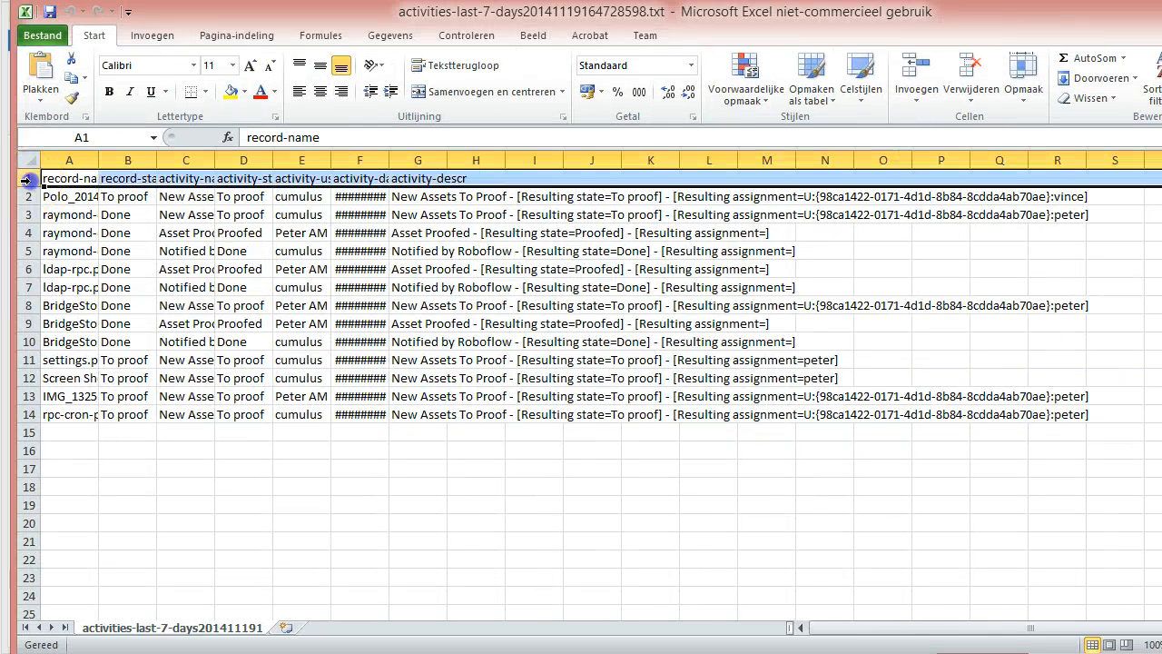
{"action": "left_click", "coordinate": [109, 92]}
{"action": "left_click", "coordinate": [87, 159]}
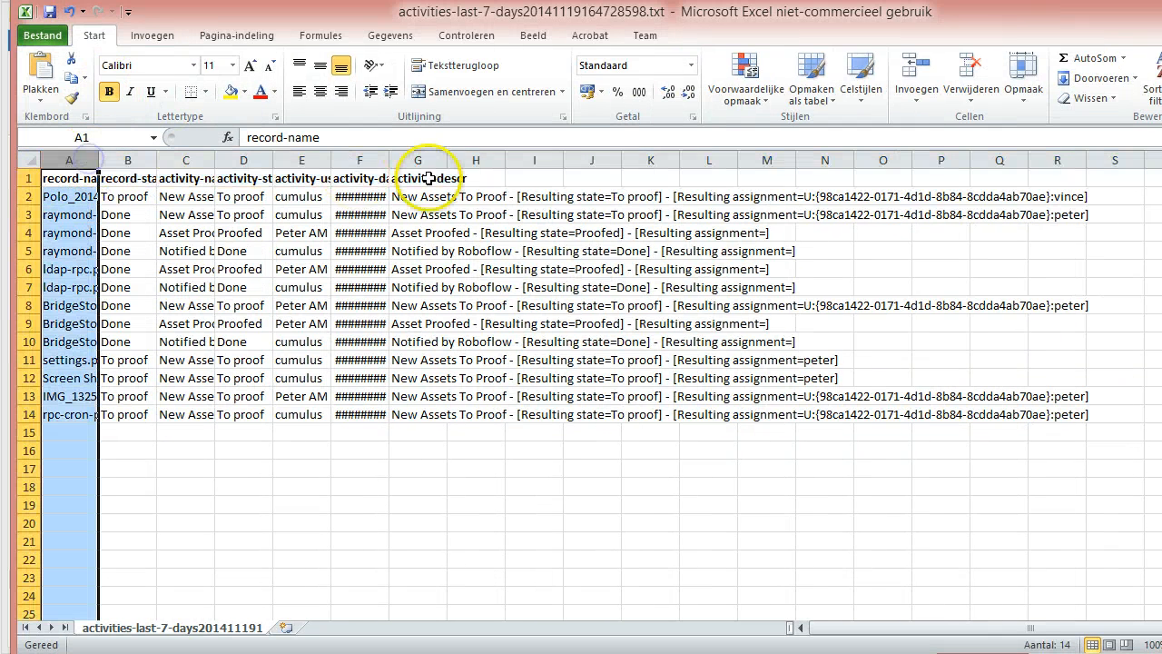
{"action": "left_click", "coordinate": [417, 160], "text": "shift"}
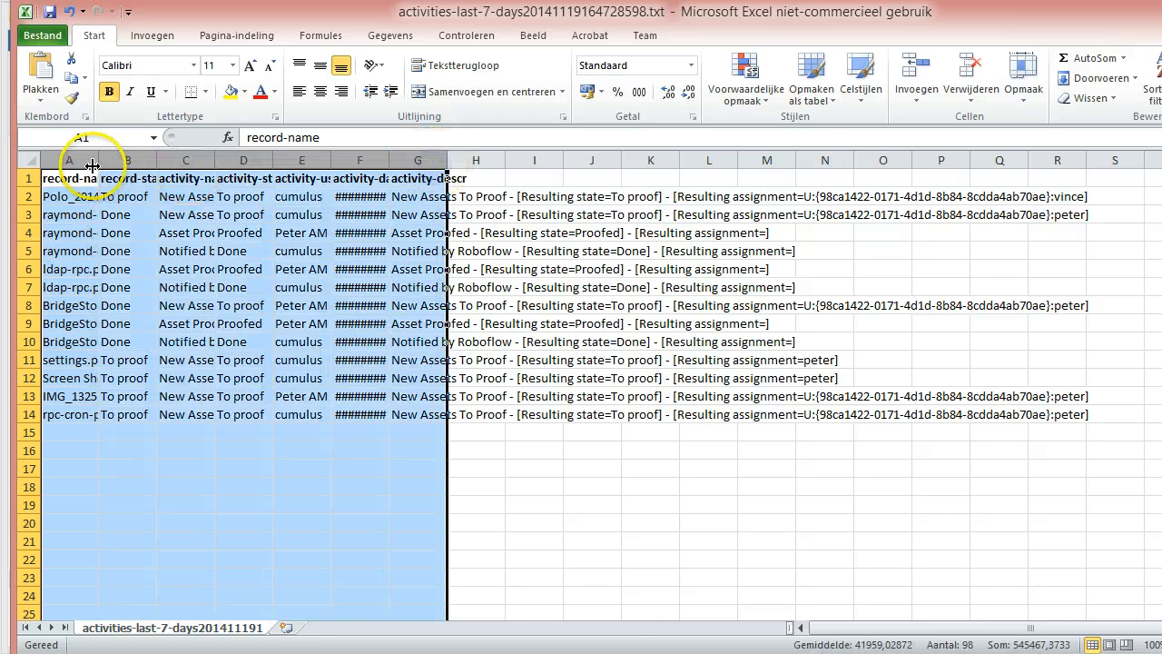
{"action": "left_click_drag", "start_coordinate": [93, 165], "coordinate": [221, 165]}
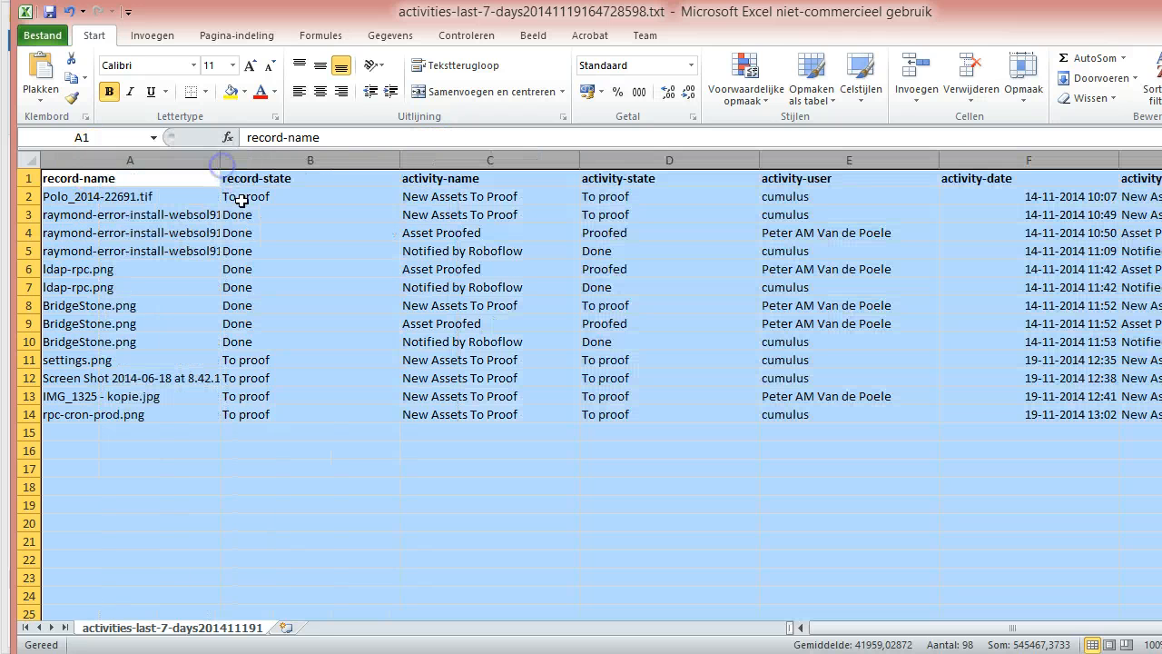
- Examine the report's record names, record states, activity names, users and dates, including the remaining columns of the sheet
{"action": "left_click", "coordinate": [127, 216]}
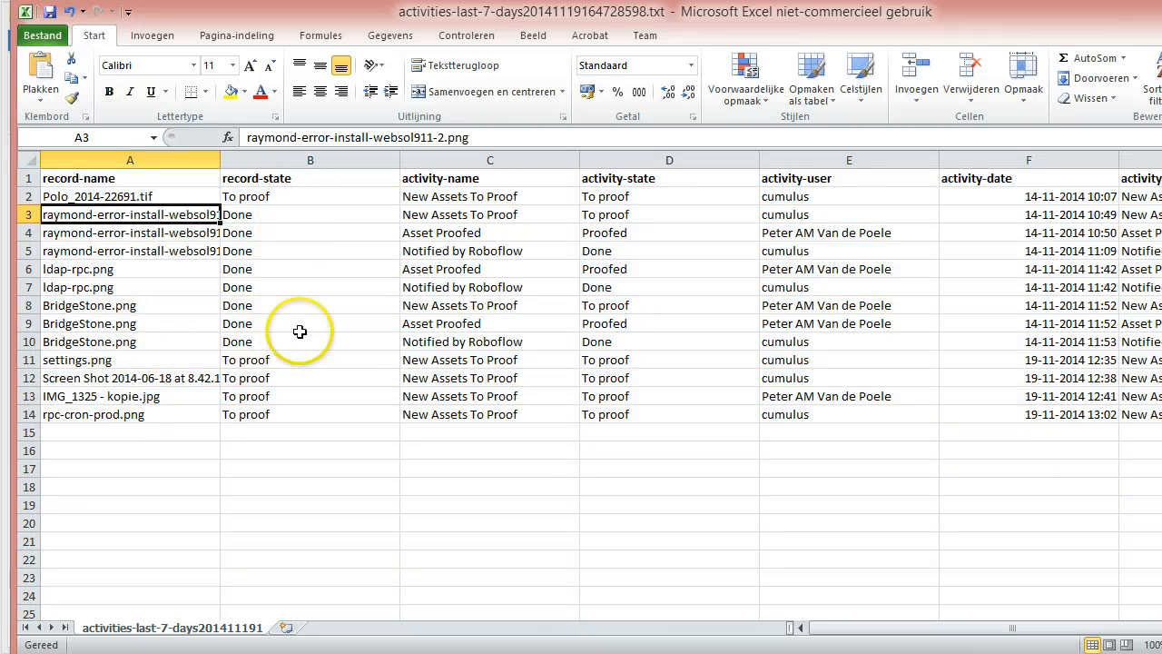
{"action": "left_click", "coordinate": [299, 215]}
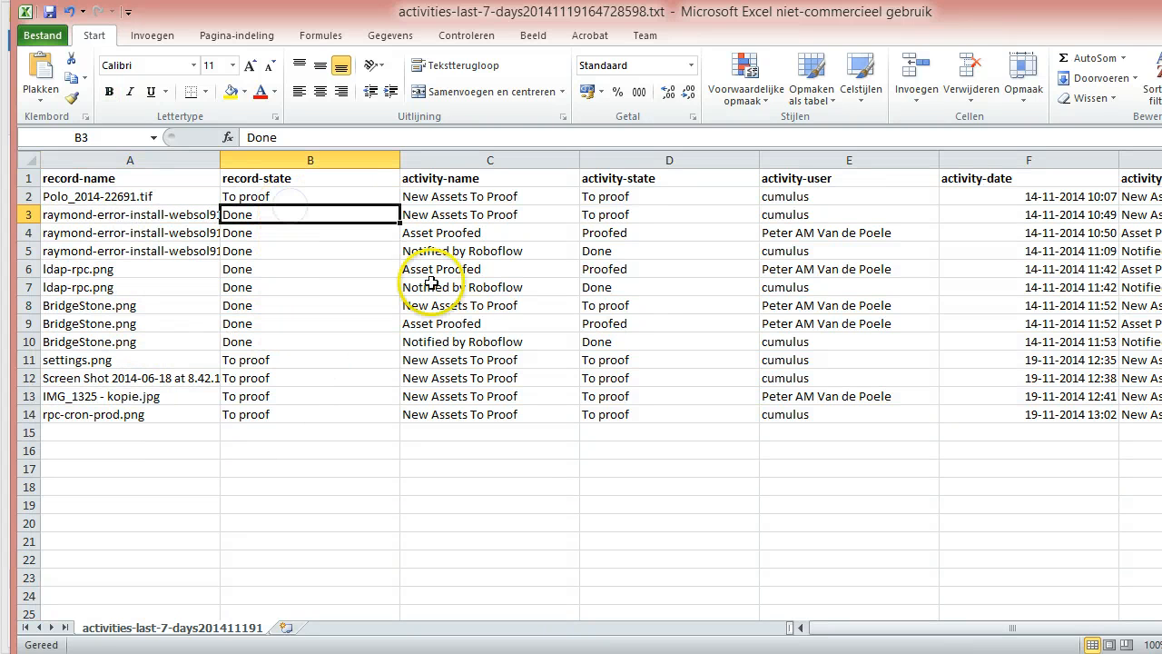
{"action": "left_click", "coordinate": [465, 214]}
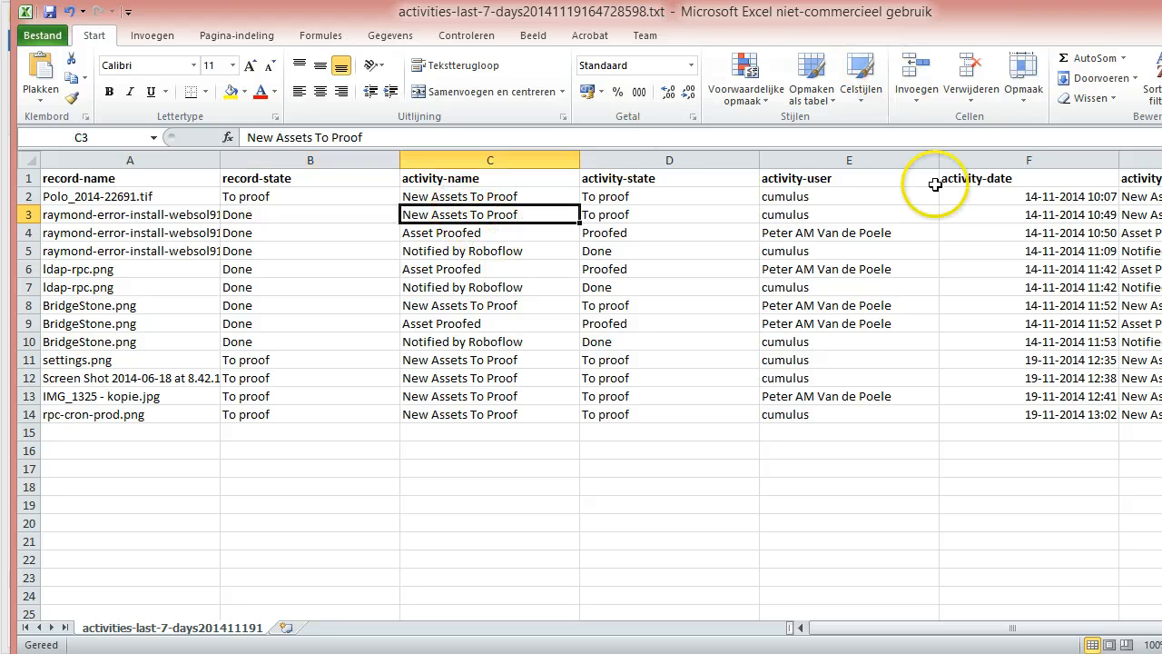
{"action": "left_click", "coordinate": [814, 198]}
{"action": "left_click", "coordinate": [1026, 200]}
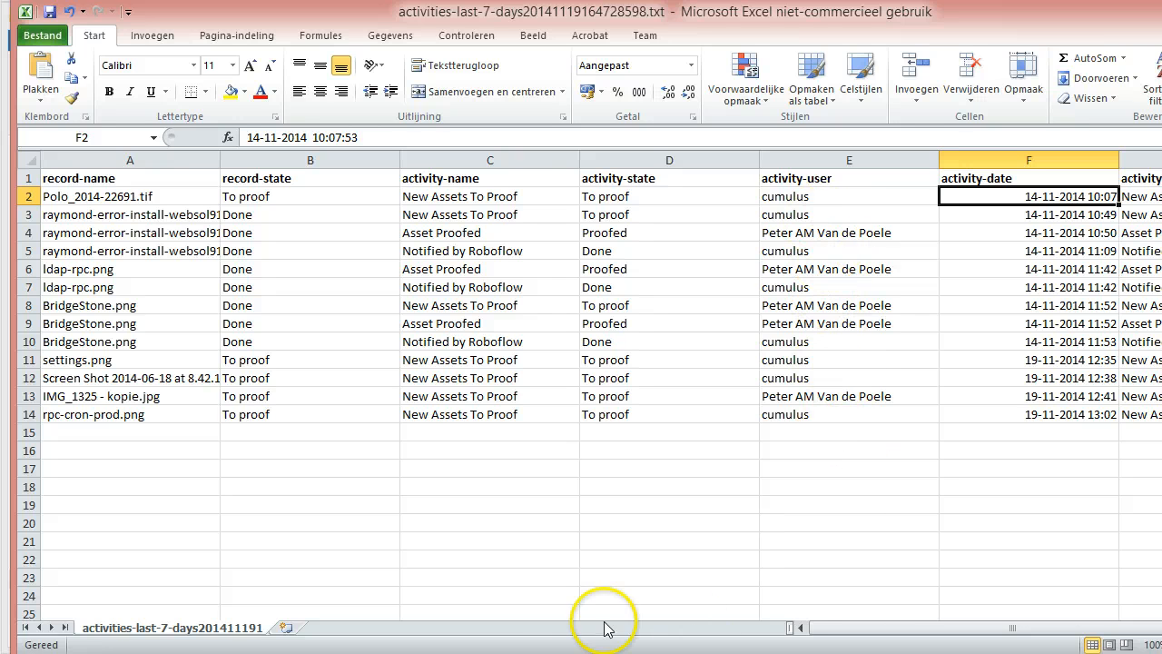
{"action": "mouse_move", "coordinate": [875, 632]}
{"action": "left_mouse_down"}
{"action": "mouse_move", "coordinate": [1028, 641]}
{"action": "mouse_move", "coordinate": [881, 646]}
{"action": "left_mouse_up"}
{"action": "left_click_drag", "start_coordinate": [761, 630], "coordinate": [761, 630]}
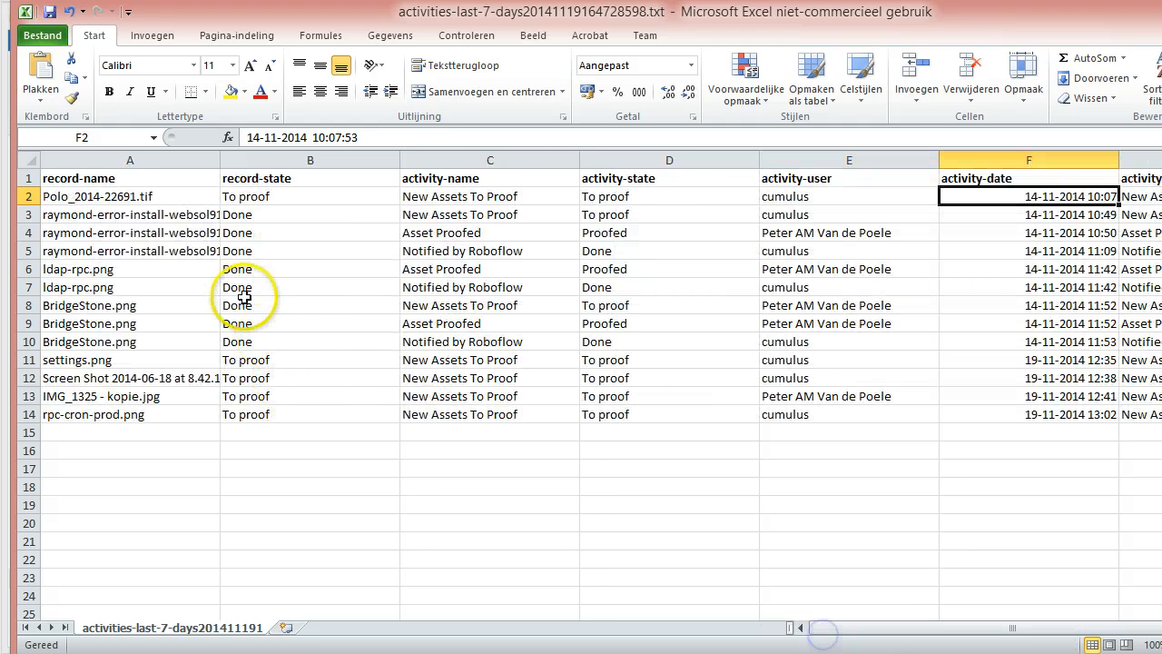
{"action": "left_click", "coordinate": [243, 303]}
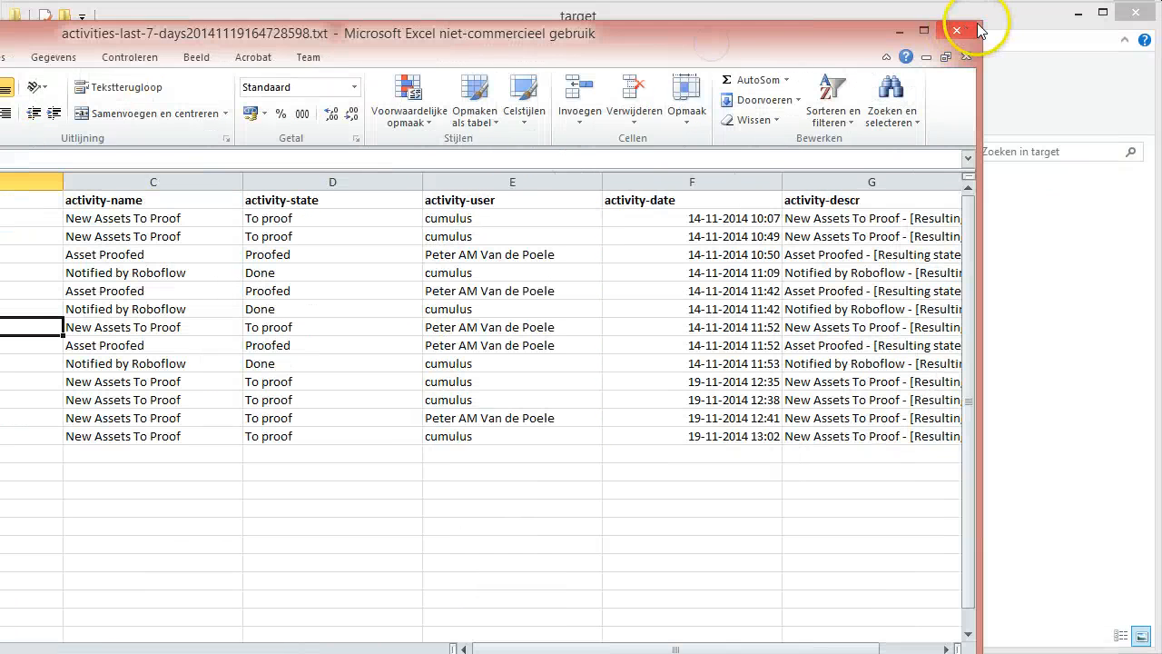
- Close the Excel report without saving the changes and switch to the Cumulus Server Console in Firefox
{"action": "left_click", "coordinate": [962, 29]}
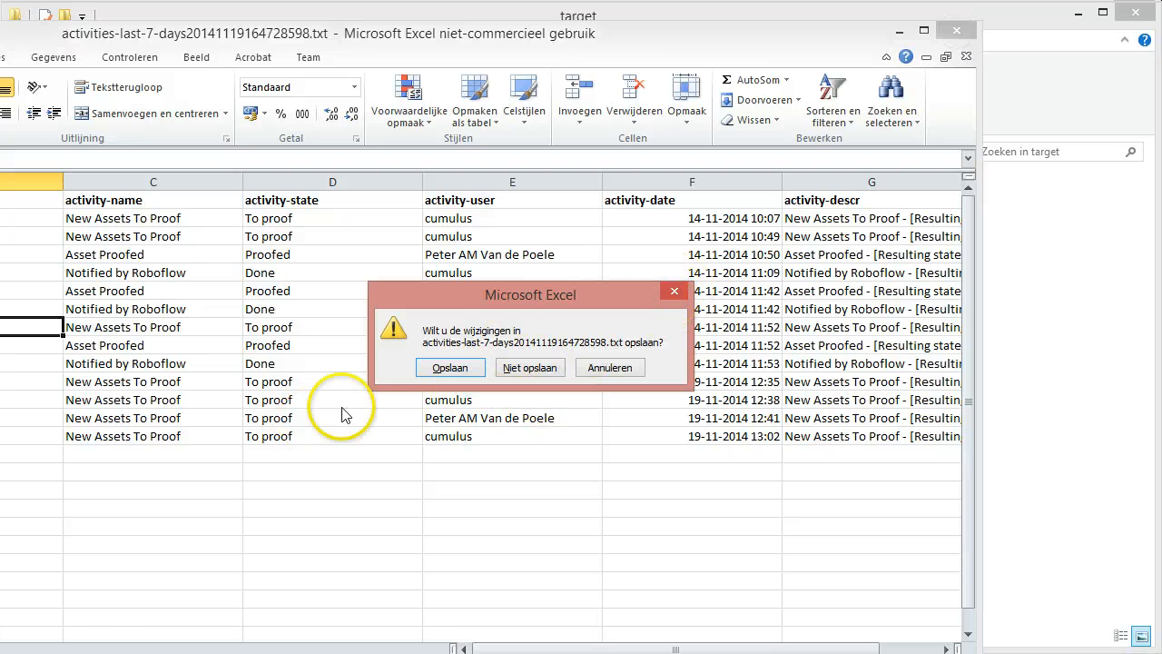
{"action": "left_click", "coordinate": [528, 369]}
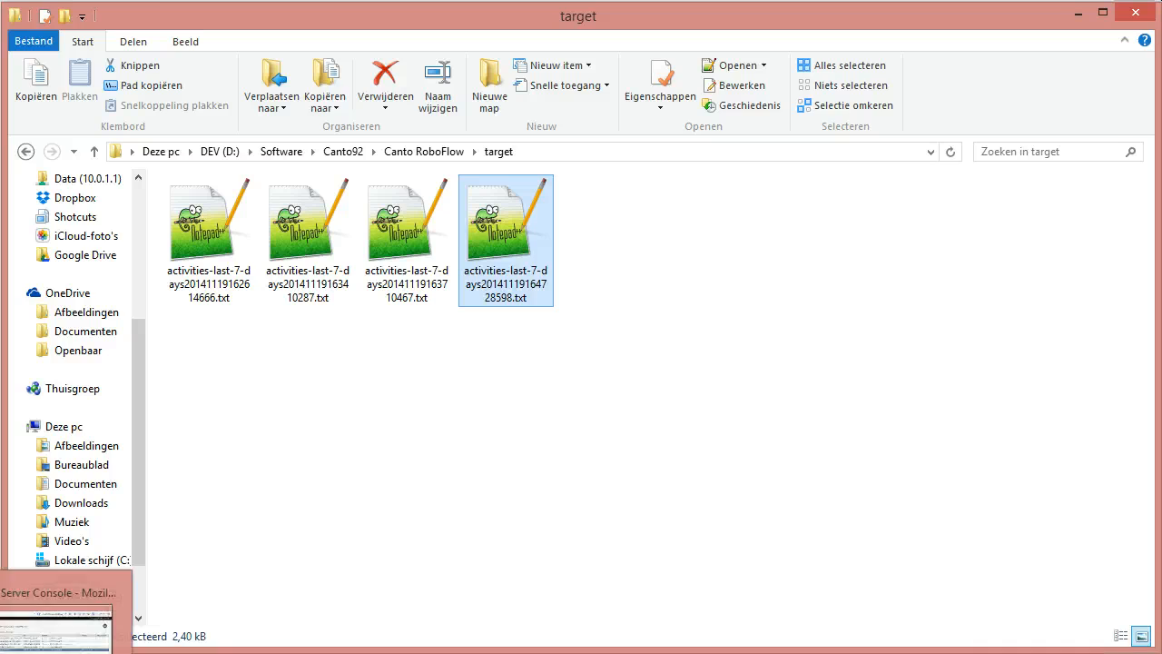
{"action": "left_click", "coordinate": [55, 617]}
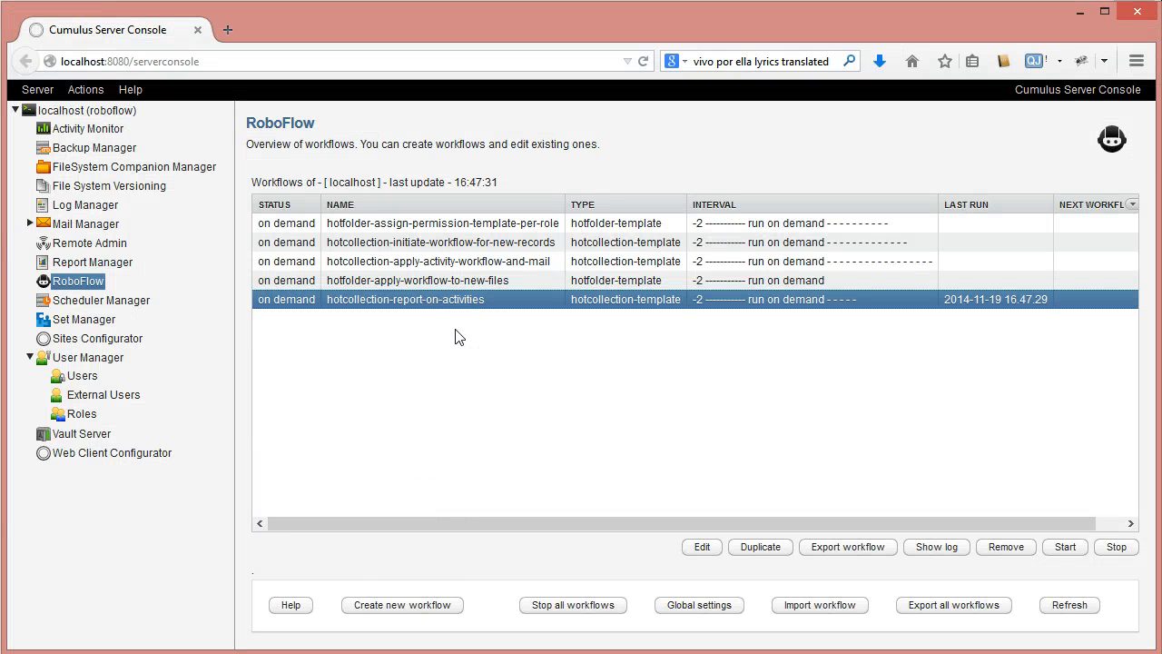
{"action": "left_click", "coordinate": [460, 301]}
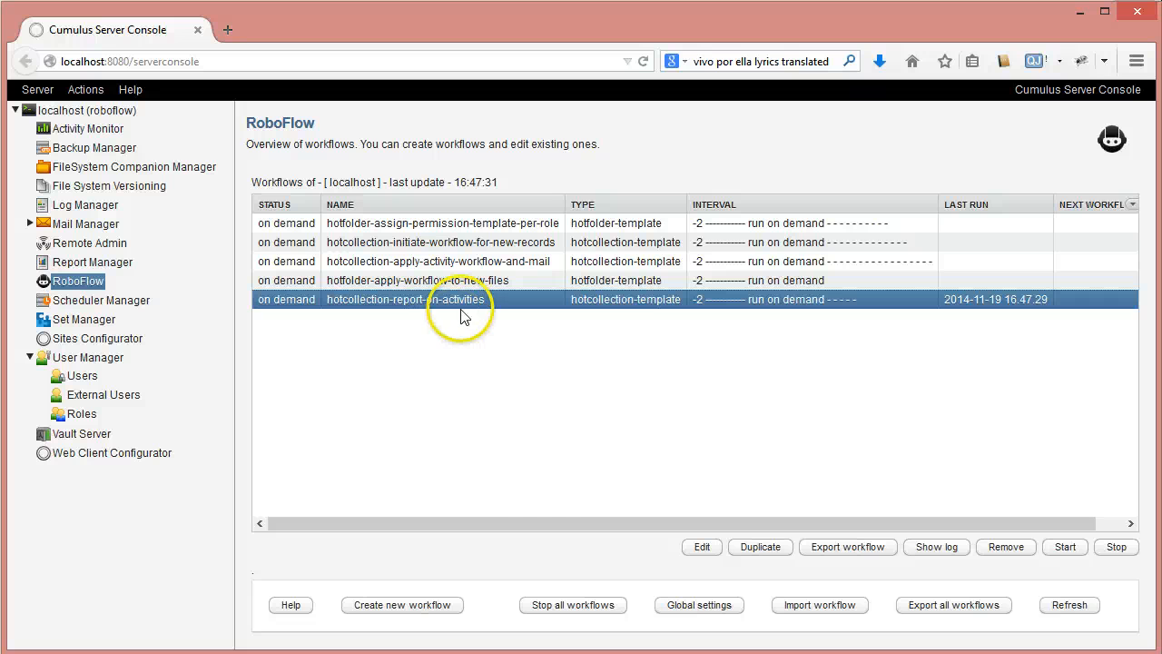
{"action": "left_click", "coordinate": [534, 508]}
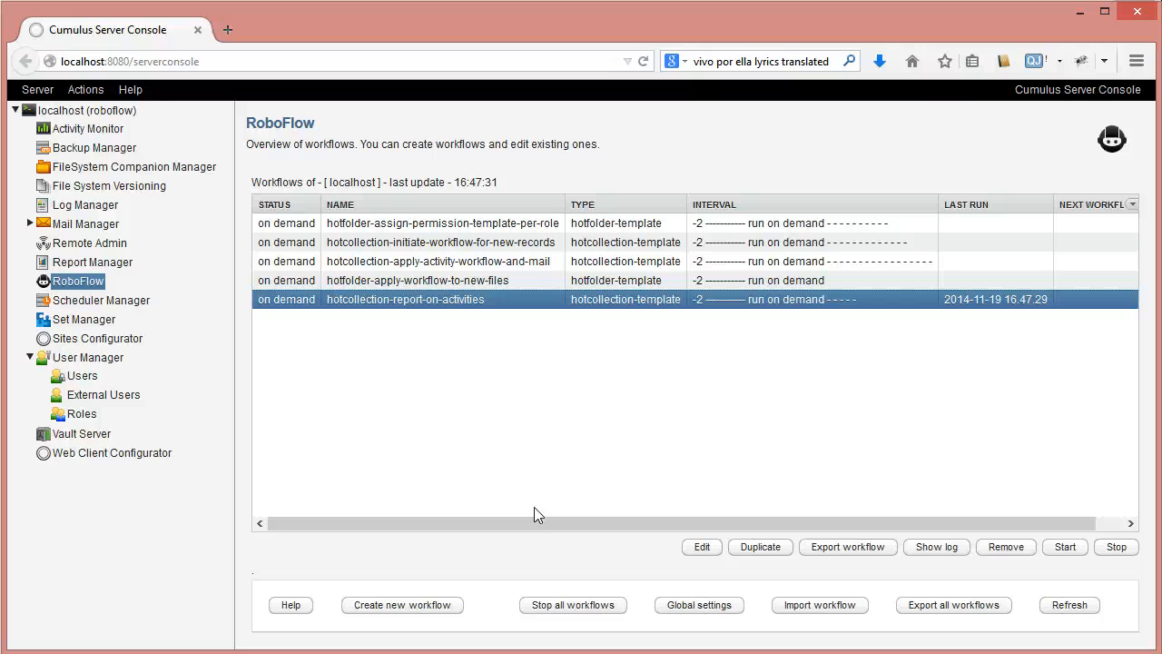
{"action": "left_click", "coordinate": [535, 541]}
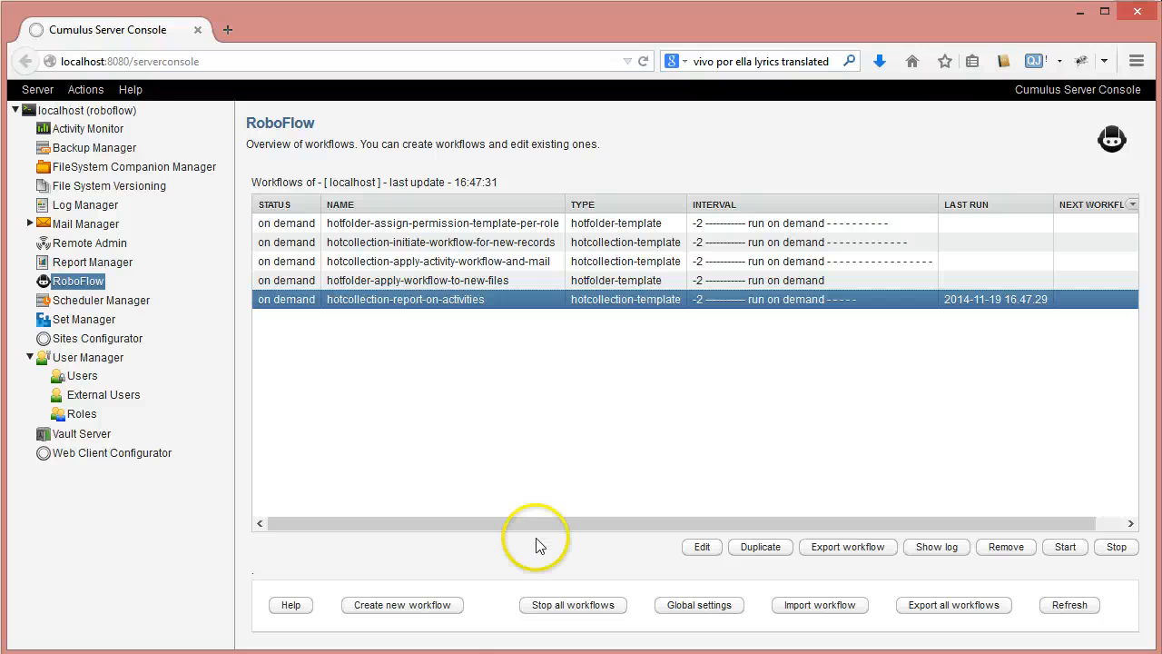